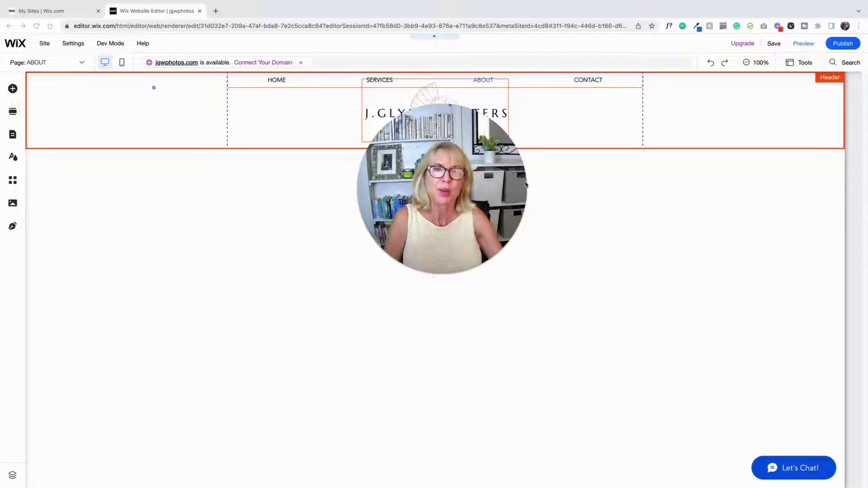
Inspect the header, J.GLYNN WINTERS logo and footer, ending on the empty untitled section
{"action": "left_click_drag", "start_coordinate": [463, 137], "coordinate": [215, 219]}
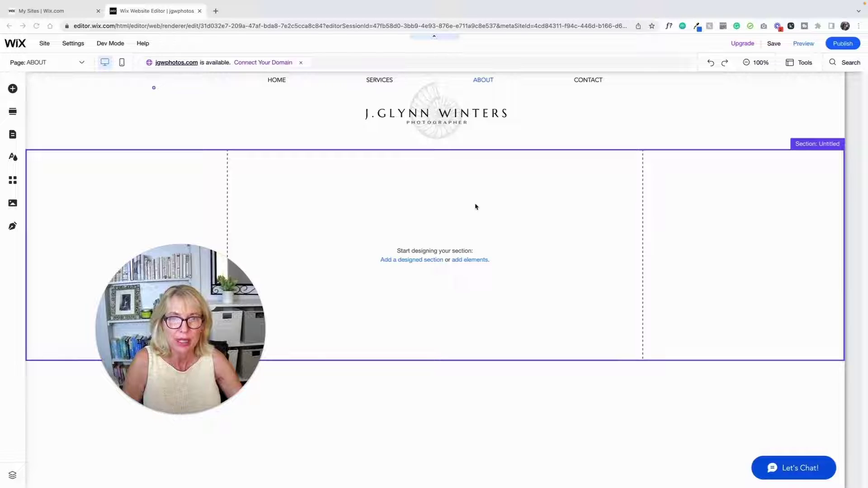
{"action": "left_click", "coordinate": [618, 111]}
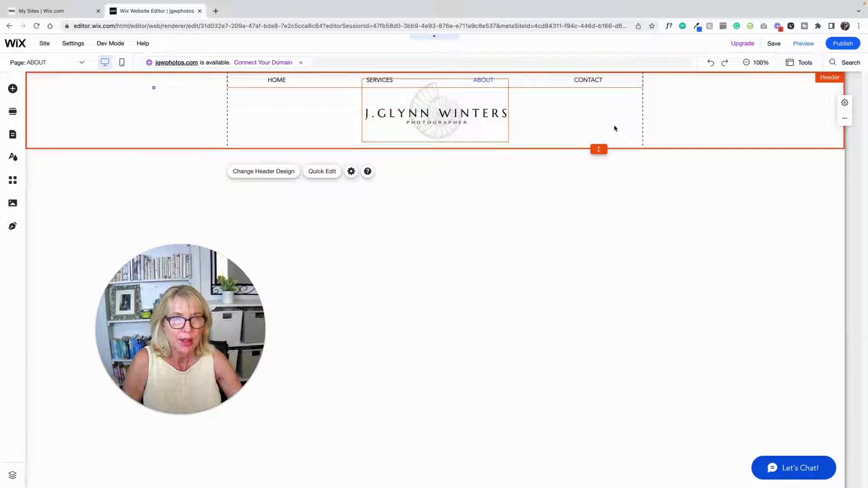
{"action": "left_click", "coordinate": [443, 115]}
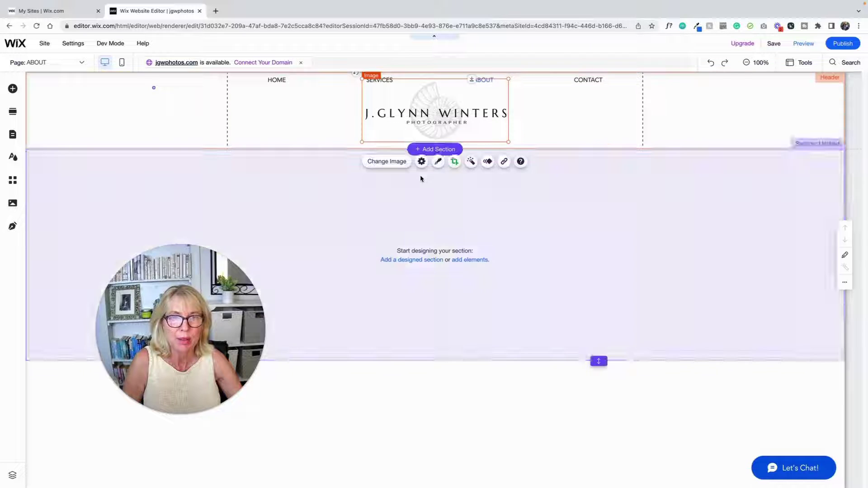
{"action": "left_click", "coordinate": [422, 177]}
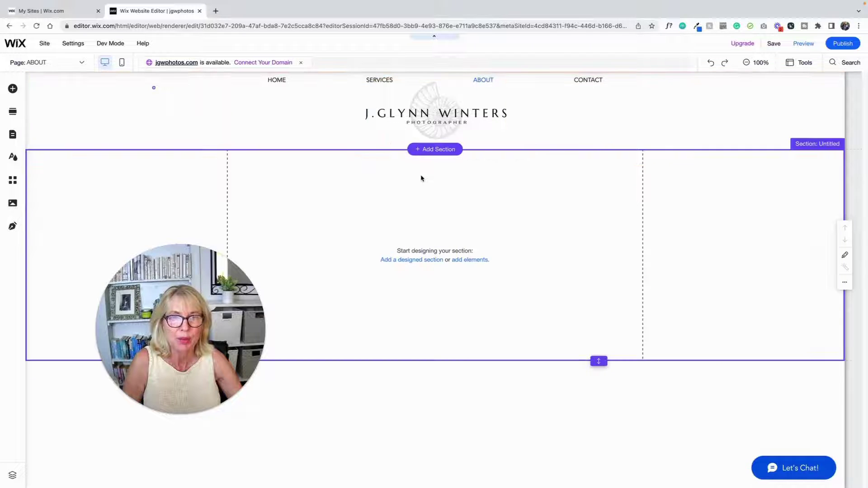
{"action": "left_click", "coordinate": [430, 391]}
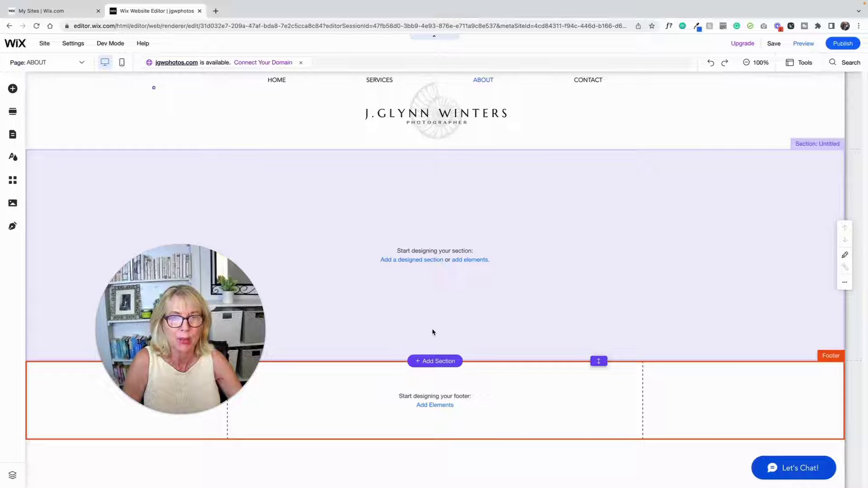
{"action": "left_click", "coordinate": [433, 333]}
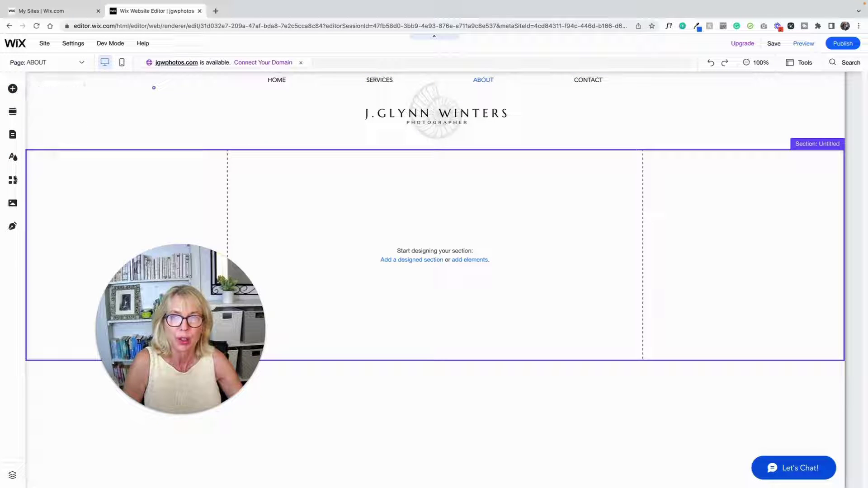
Scroll through the site's media collection, then close it
{"action": "left_click", "coordinate": [19, 204]}
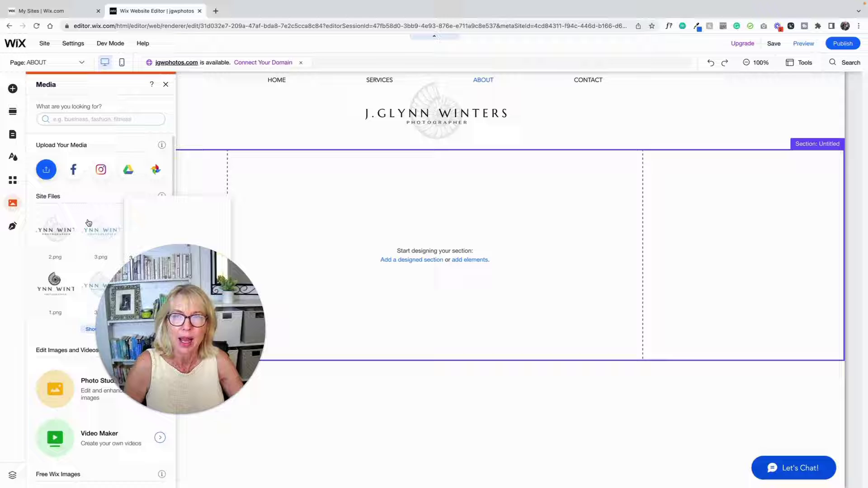
{"action": "scroll", "coordinate": [88, 222], "scroll_direction": "down", "scroll_amount": 1}
{"action": "scroll", "coordinate": [88, 223], "scroll_direction": "down", "scroll_amount": 1}
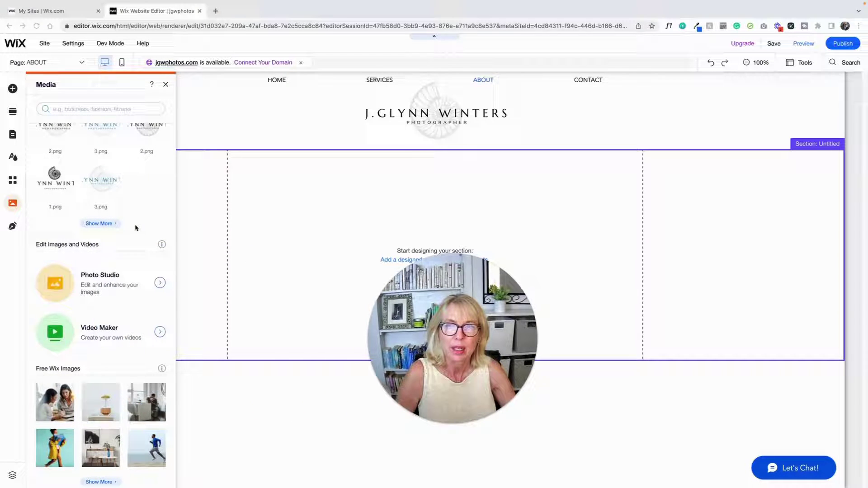
{"action": "scroll", "coordinate": [134, 227], "scroll_direction": "up", "scroll_amount": 2}
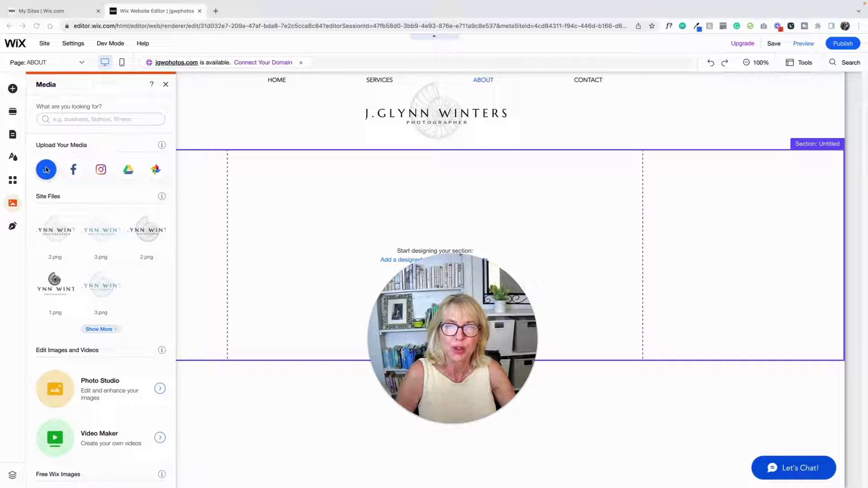
{"action": "left_click", "coordinate": [166, 84]}
Bring up My Image Uploads through Add Elements > Image
{"action": "left_click", "coordinate": [13, 89]}
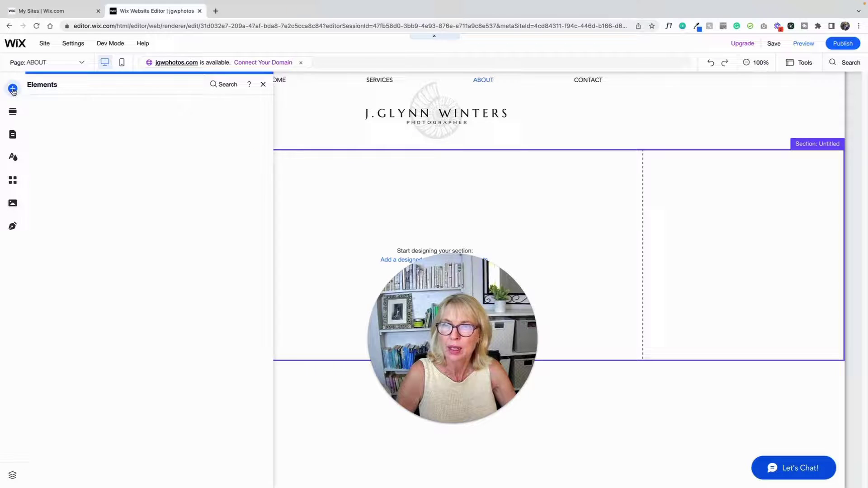
{"action": "left_click", "coordinate": [43, 123]}
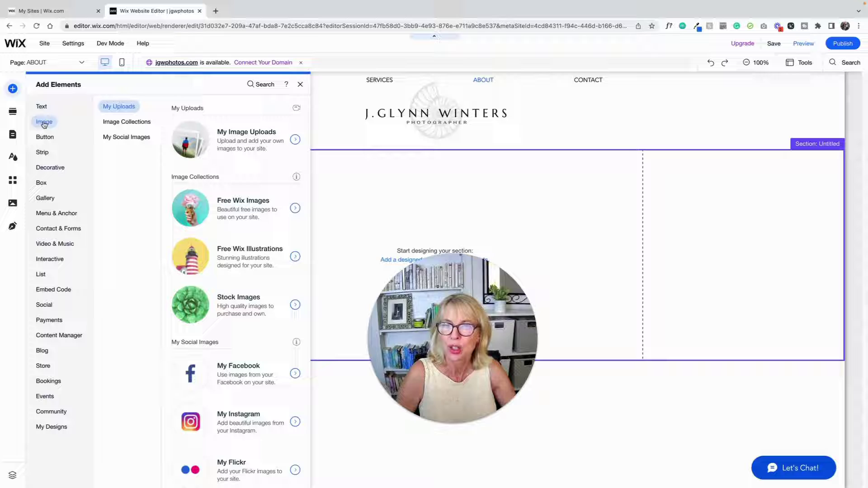
{"action": "left_click", "coordinate": [246, 141]}
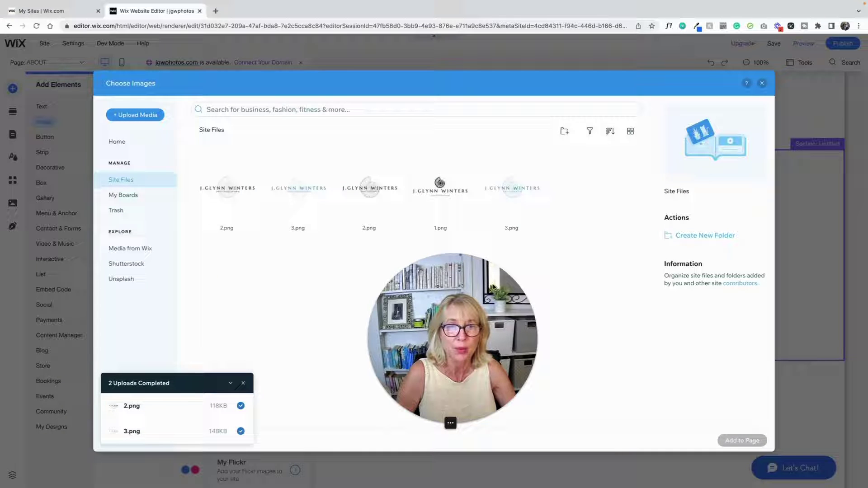
Dismiss the '2 Uploads Completed' notice and start a new folder in Site Files
{"action": "left_click", "coordinate": [244, 385]}
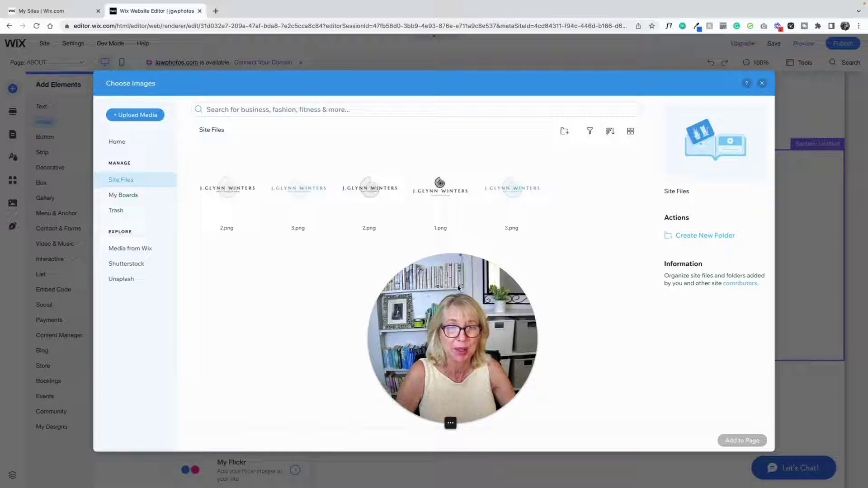
{"action": "left_click_drag", "start_coordinate": [444, 289], "coordinate": [258, 294]}
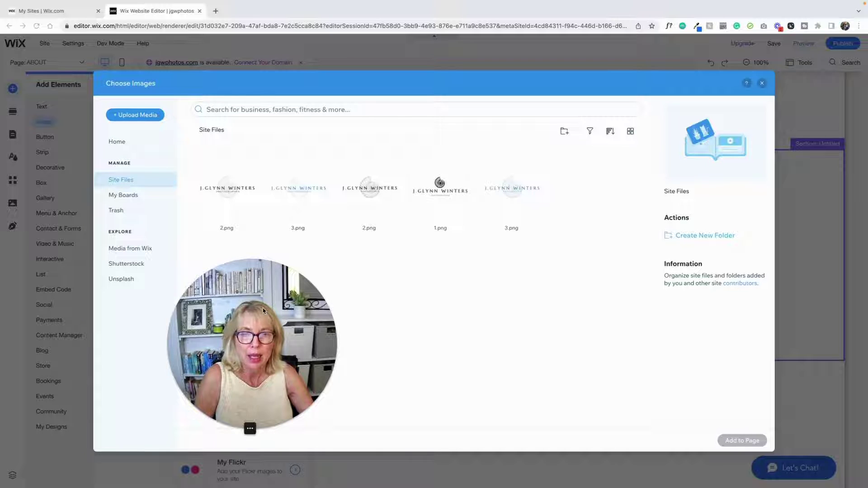
{"action": "mouse_move", "coordinate": [244, 415]}
{"action": "left_click", "coordinate": [235, 430]}
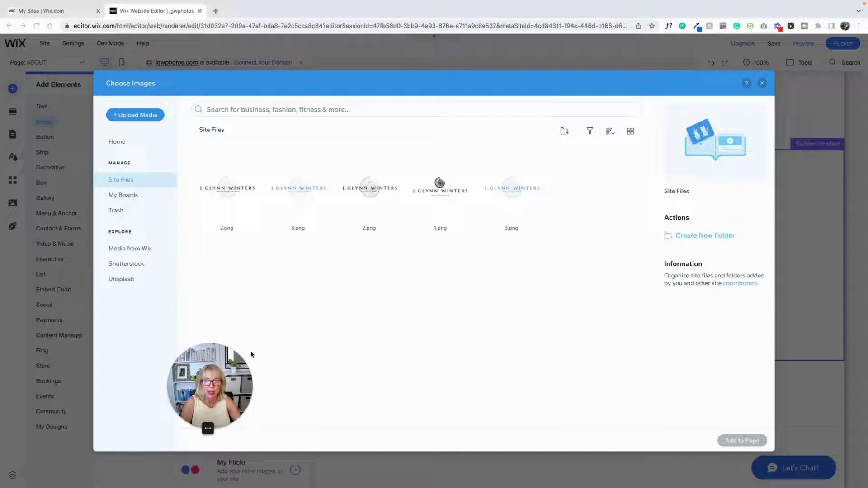
{"action": "left_click_drag", "start_coordinate": [222, 362], "coordinate": [117, 346]}
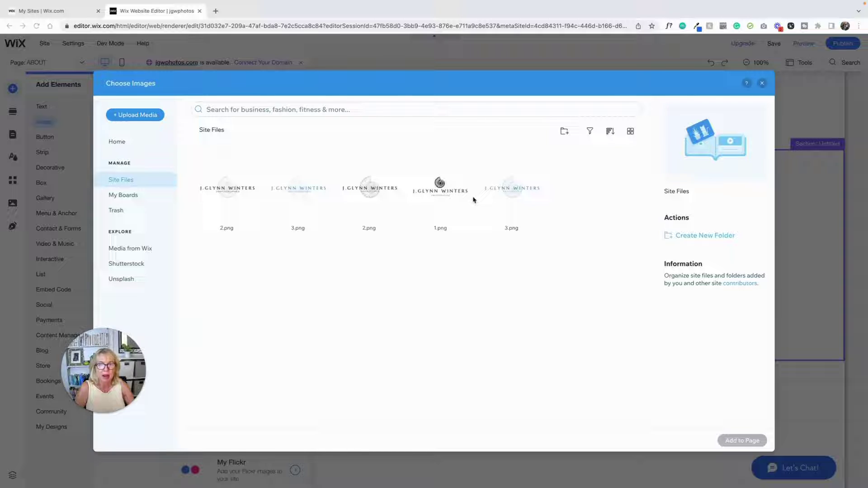
Name the new folder 'Logos' and move 2.png, 3.png, the other 2.png and 1.png into it
{"action": "left_click", "coordinate": [564, 131]}
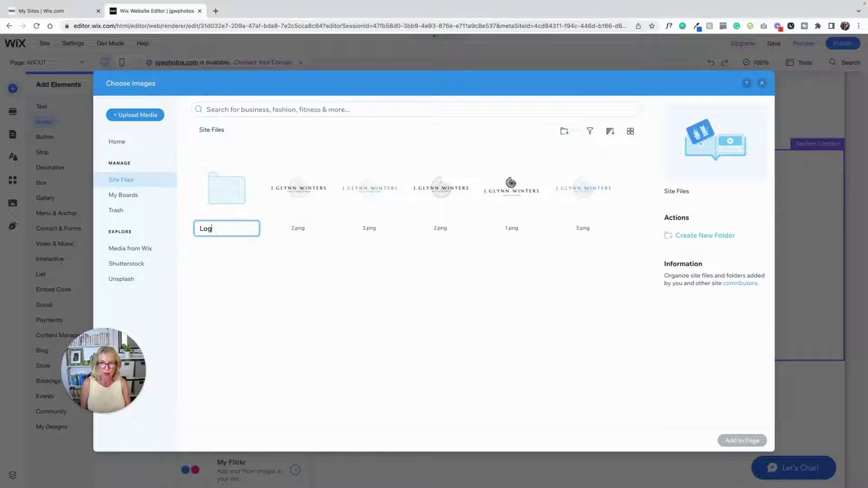
{"action": "key", "text": "Return"}
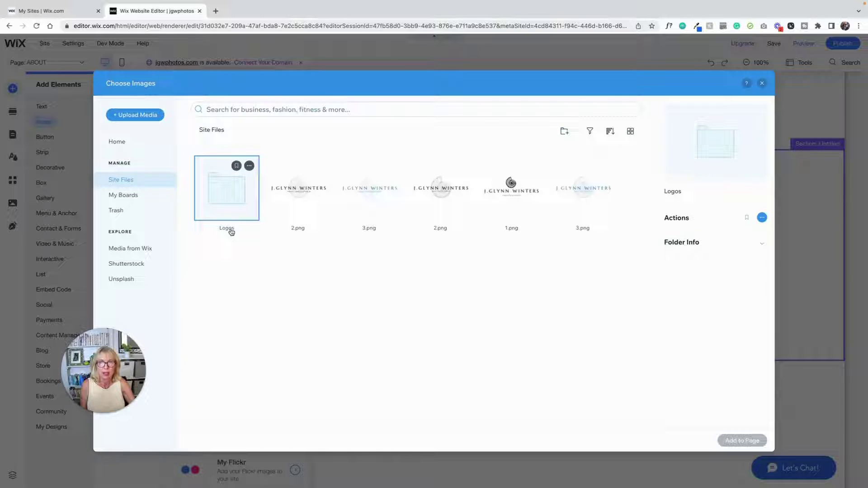
{"action": "left_click_drag", "start_coordinate": [297, 190], "coordinate": [271, 190]}
{"action": "left_click_drag", "start_coordinate": [369, 187], "coordinate": [228, 186]}
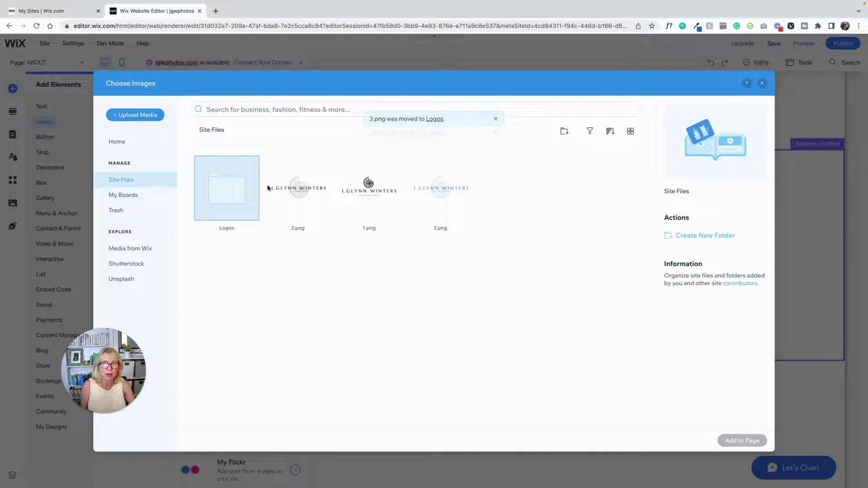
{"action": "left_click_drag", "start_coordinate": [296, 186], "coordinate": [228, 185]}
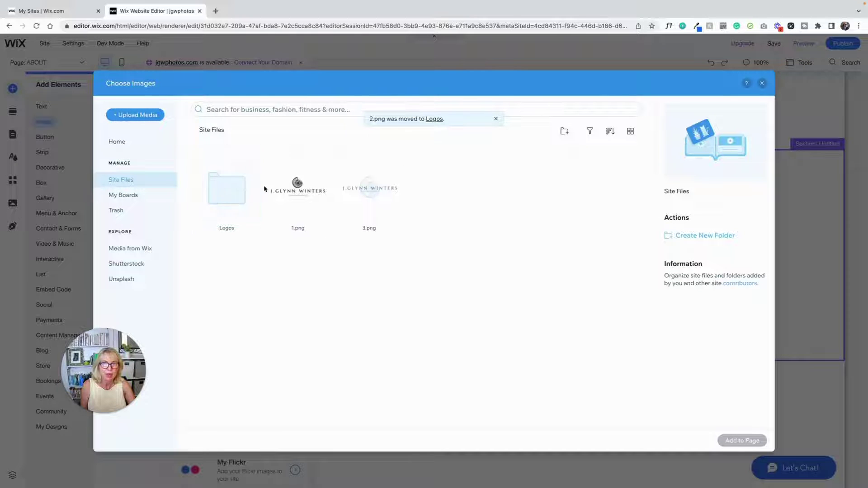
{"action": "left_click_drag", "start_coordinate": [296, 187], "coordinate": [236, 188]}
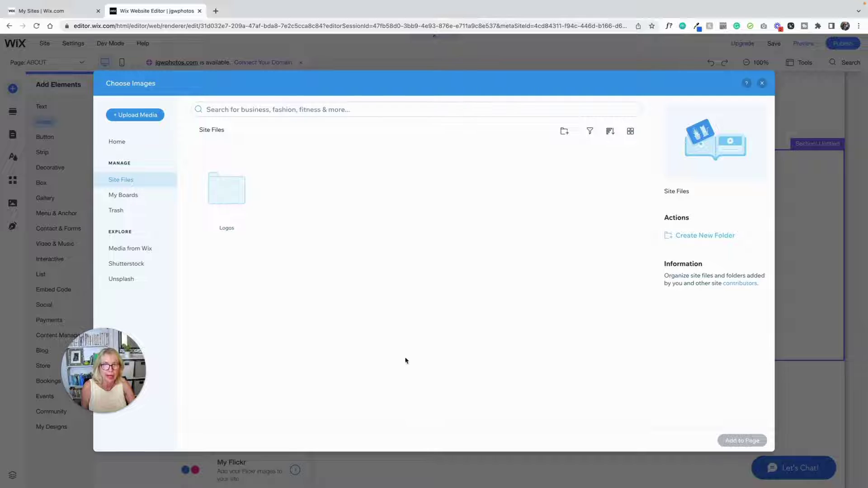
{"action": "mouse_move", "coordinate": [251, 193]}
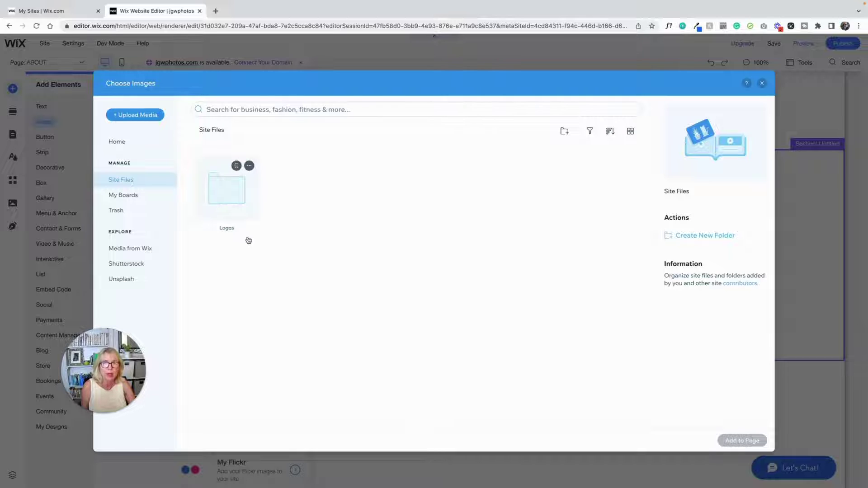
Check My Boards, then view the Trash containing 2.png and 3.png
{"action": "left_click", "coordinate": [132, 200]}
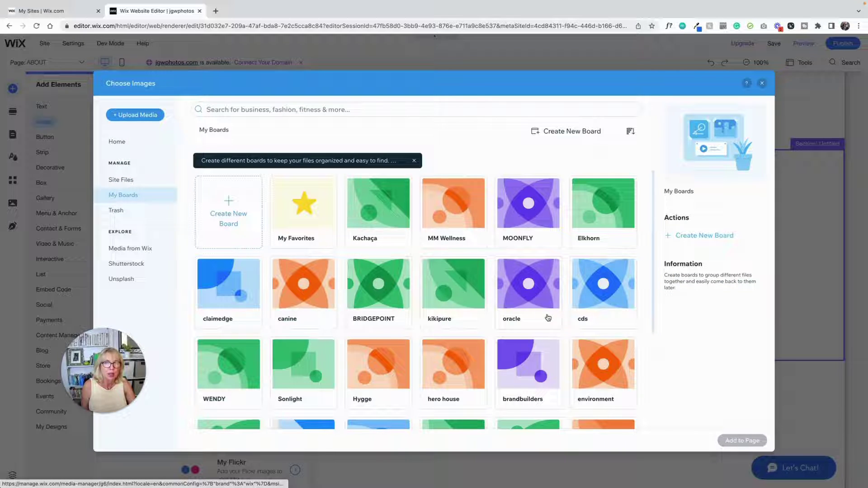
{"action": "left_click", "coordinate": [116, 211]}
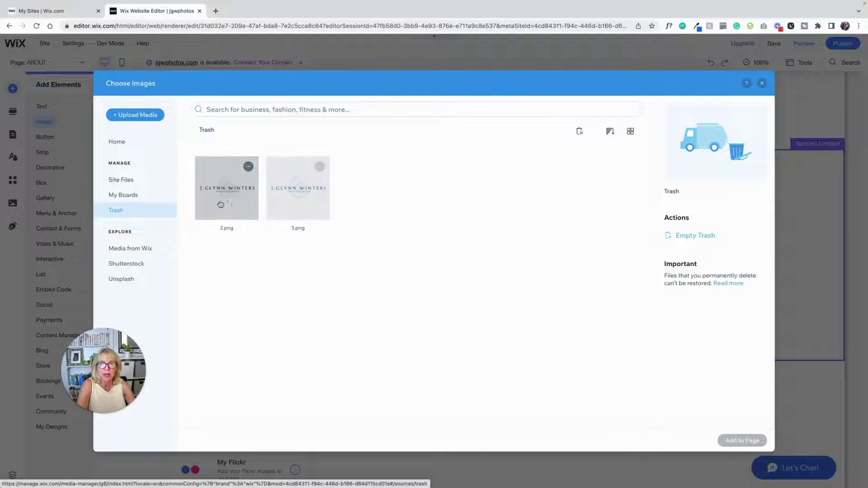
Scroll through the free Media from Wix stock images
{"action": "left_click", "coordinate": [149, 252]}
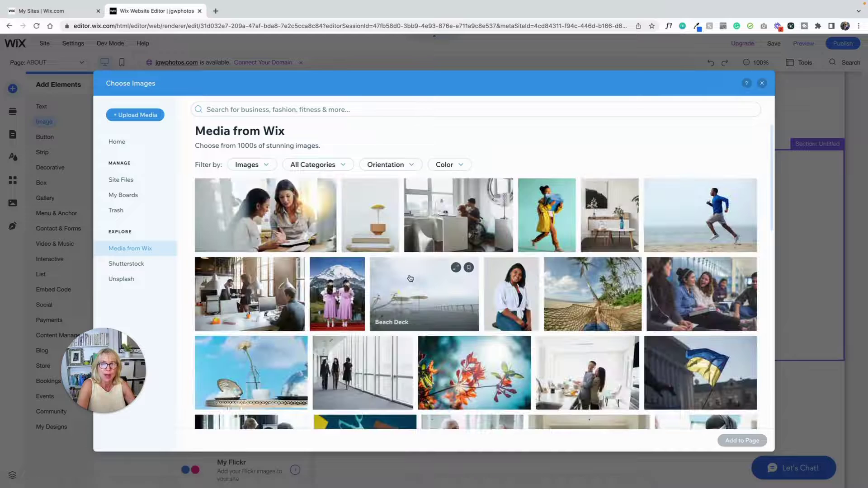
{"action": "scroll", "coordinate": [481, 245], "scroll_direction": "down", "scroll_amount": 2}
{"action": "scroll", "coordinate": [480, 246], "scroll_direction": "down", "scroll_amount": 3}
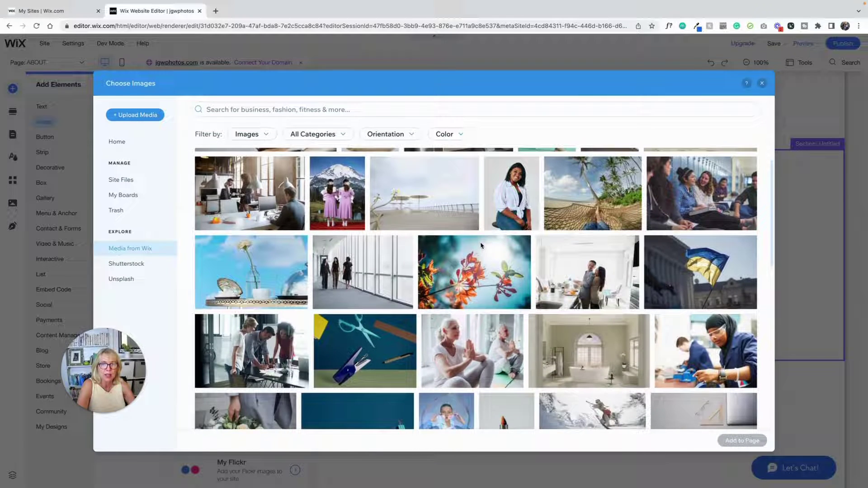
{"action": "scroll", "coordinate": [504, 244], "scroll_direction": "up", "scroll_amount": 5}
Search the stock images for 'school' and scroll through the results
{"action": "left_click", "coordinate": [249, 110]}
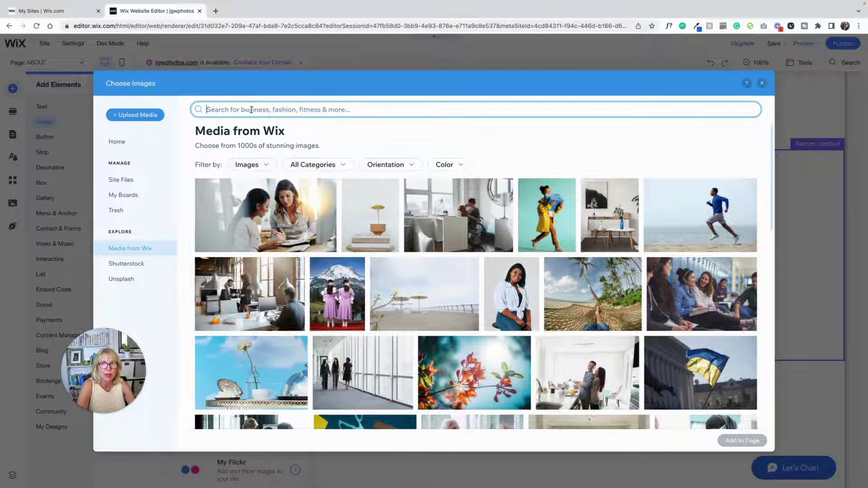
{"action": "type", "text": "school"}
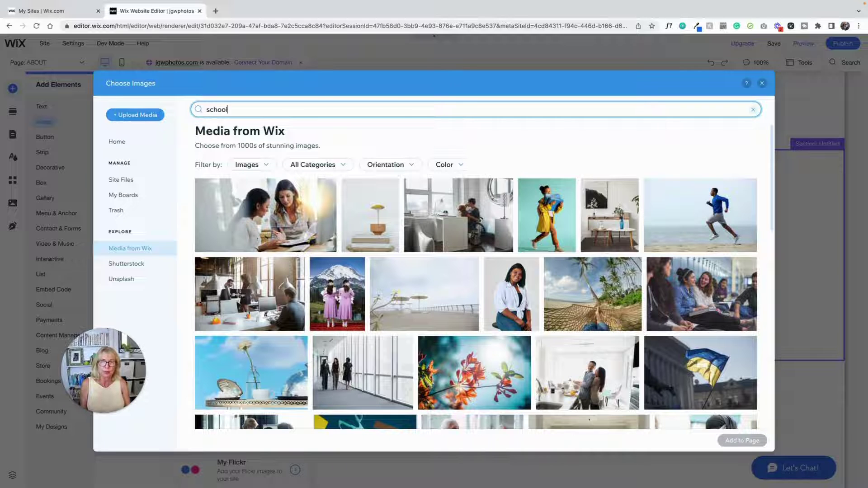
{"action": "key", "text": "Return"}
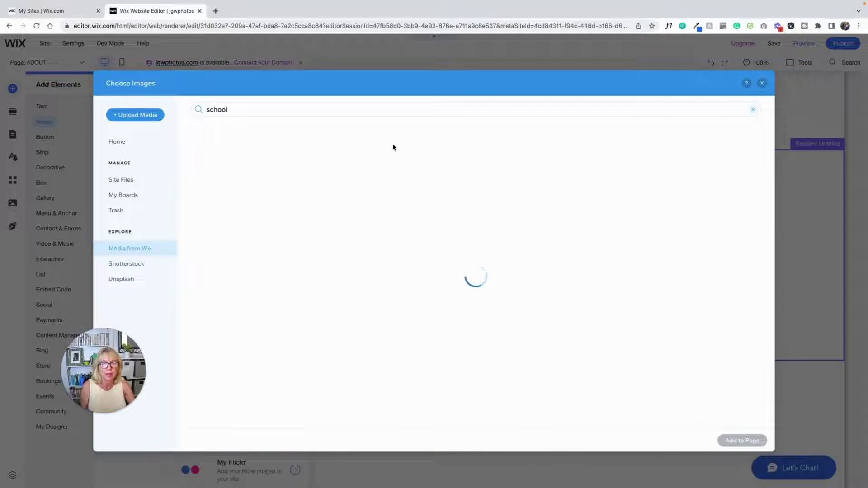
{"action": "scroll", "coordinate": [539, 237], "scroll_direction": "down", "scroll_amount": 10}
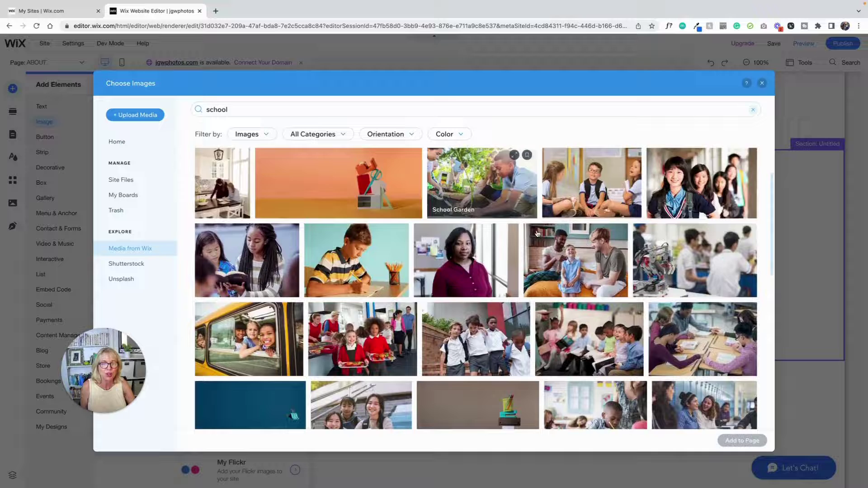
{"action": "scroll", "coordinate": [538, 237], "scroll_direction": "down", "scroll_amount": 4}
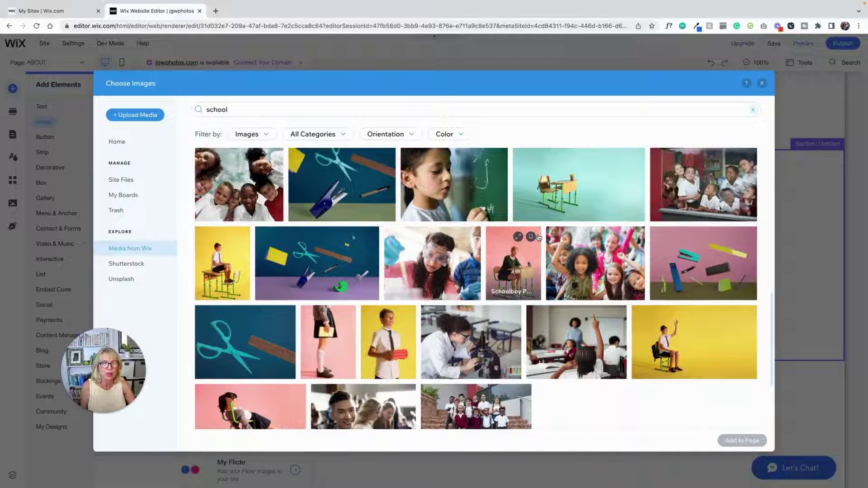
{"action": "scroll", "coordinate": [539, 237], "scroll_direction": "down", "scroll_amount": 2}
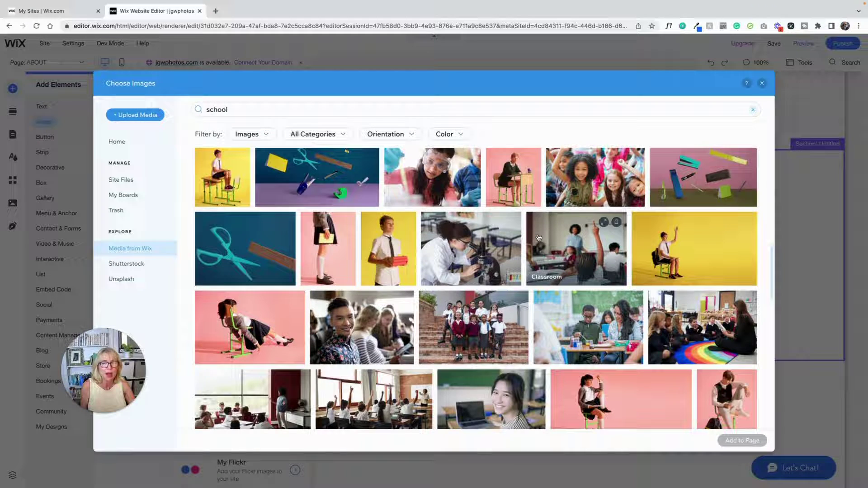
{"action": "scroll", "coordinate": [538, 237], "scroll_direction": "up", "scroll_amount": 6}
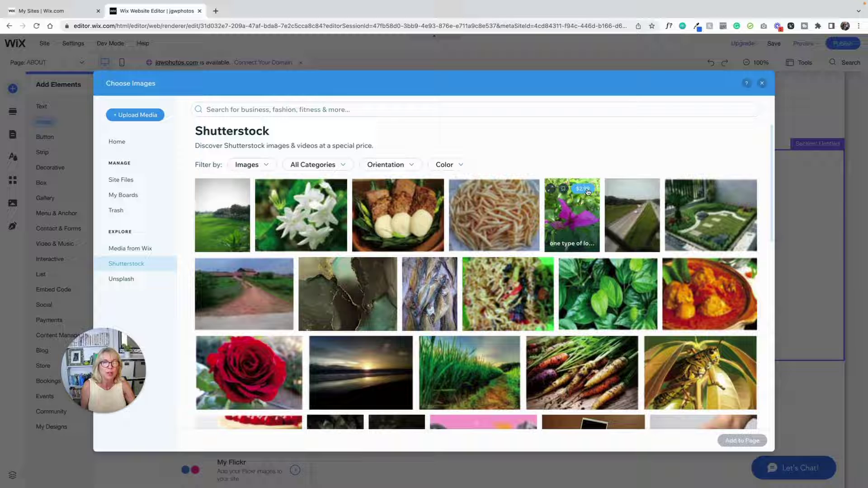
Scroll through the free Unsplash photo collection
{"action": "left_click", "coordinate": [121, 279]}
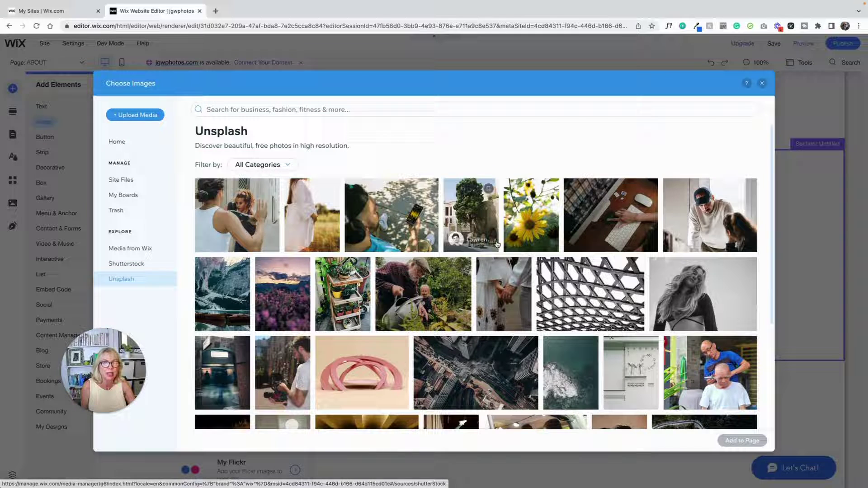
{"action": "scroll", "coordinate": [531, 306], "scroll_direction": "down", "scroll_amount": 5}
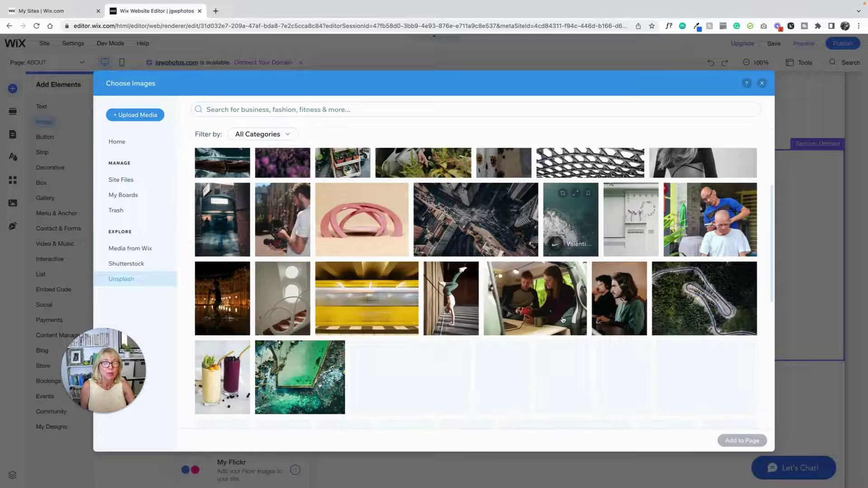
{"action": "scroll", "coordinate": [562, 320], "scroll_direction": "down", "scroll_amount": 2}
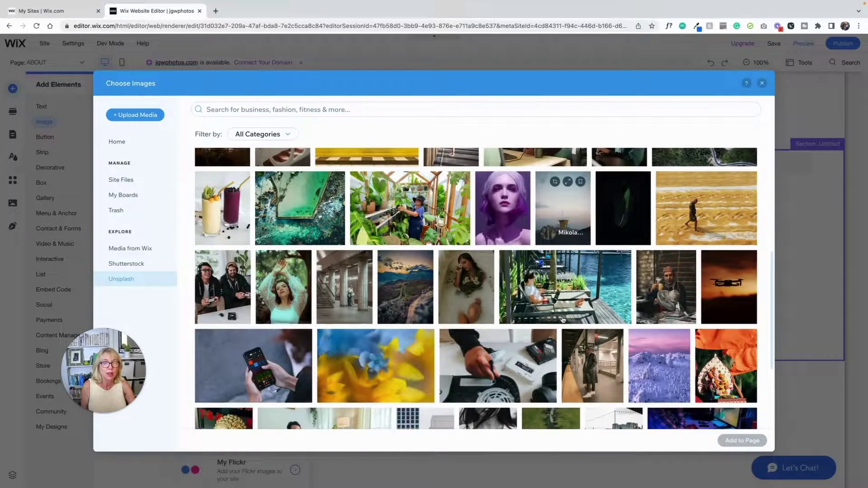
{"action": "scroll", "coordinate": [563, 320], "scroll_direction": "up", "scroll_amount": 5}
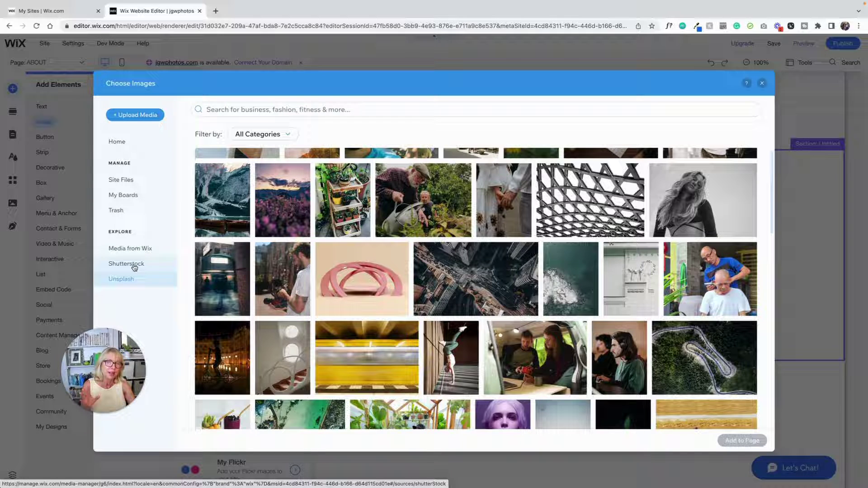
{"action": "mouse_move", "coordinate": [467, 290]}
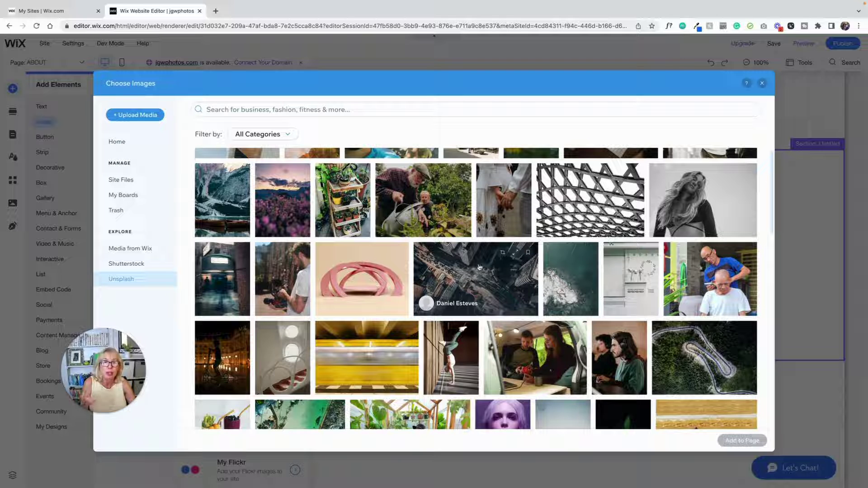
{"action": "scroll", "coordinate": [487, 288], "scroll_direction": "down", "scroll_amount": 4}
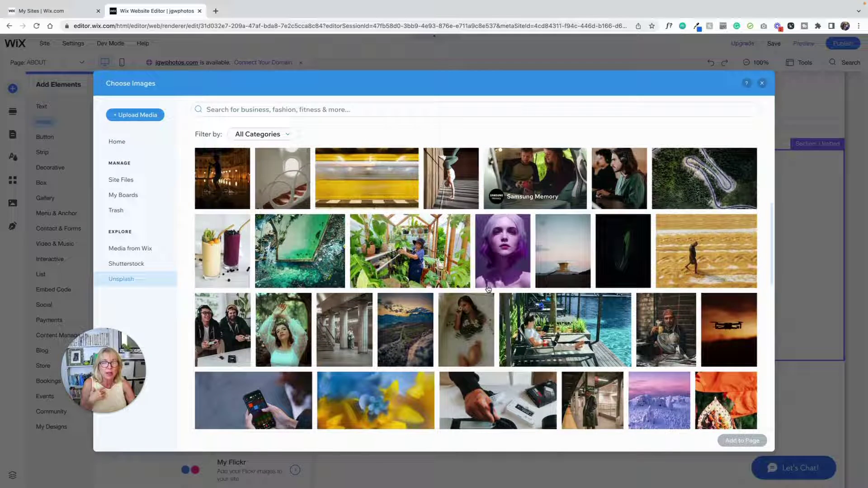
{"action": "scroll", "coordinate": [488, 289], "scroll_direction": "down", "scroll_amount": 2}
{"action": "scroll", "coordinate": [488, 288], "scroll_direction": "down", "scroll_amount": 2}
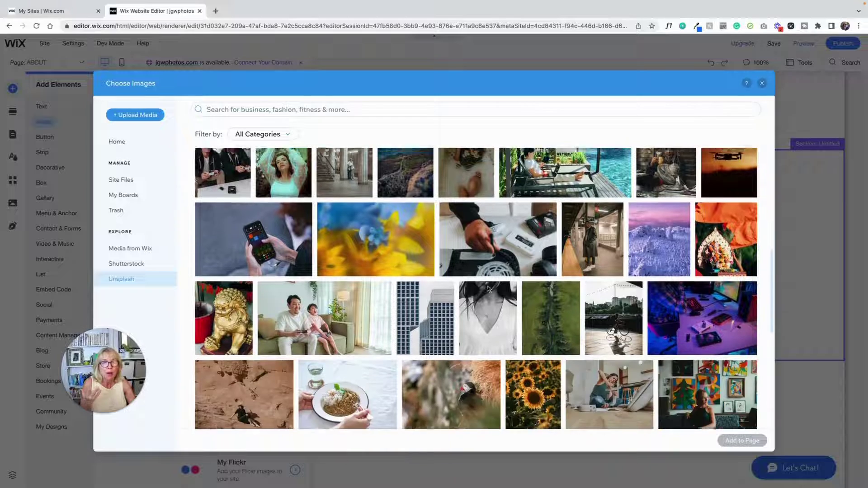
{"action": "scroll", "coordinate": [488, 288], "scroll_direction": "down", "scroll_amount": 1}
{"action": "scroll", "coordinate": [488, 289], "scroll_direction": "down", "scroll_amount": 2}
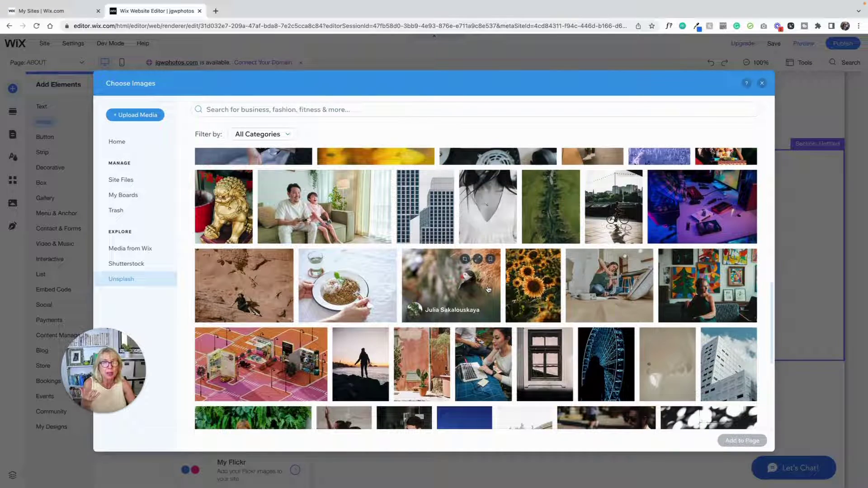
{"action": "scroll", "coordinate": [488, 290], "scroll_direction": "up", "scroll_amount": 7}
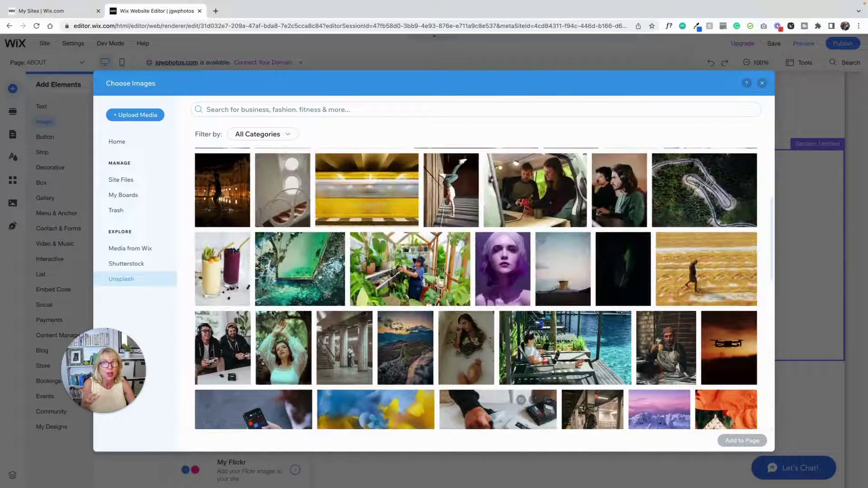
Return to Media from Wix and scroll down its stock photos
{"action": "left_click", "coordinate": [138, 250]}
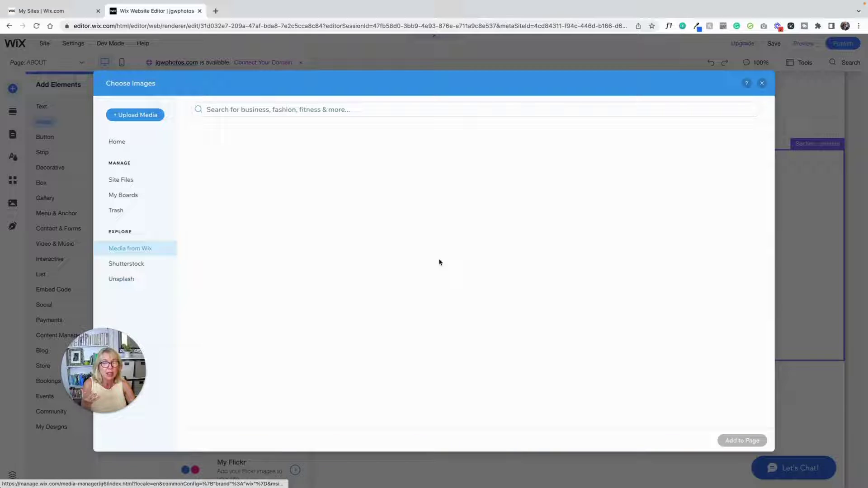
{"action": "scroll", "coordinate": [439, 262], "scroll_direction": "down", "scroll_amount": 6}
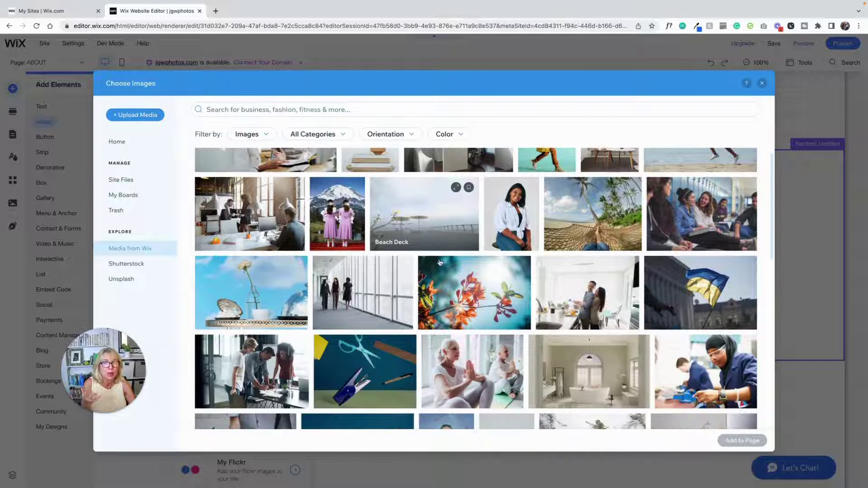
{"action": "scroll", "coordinate": [441, 262], "scroll_direction": "down", "scroll_amount": 3}
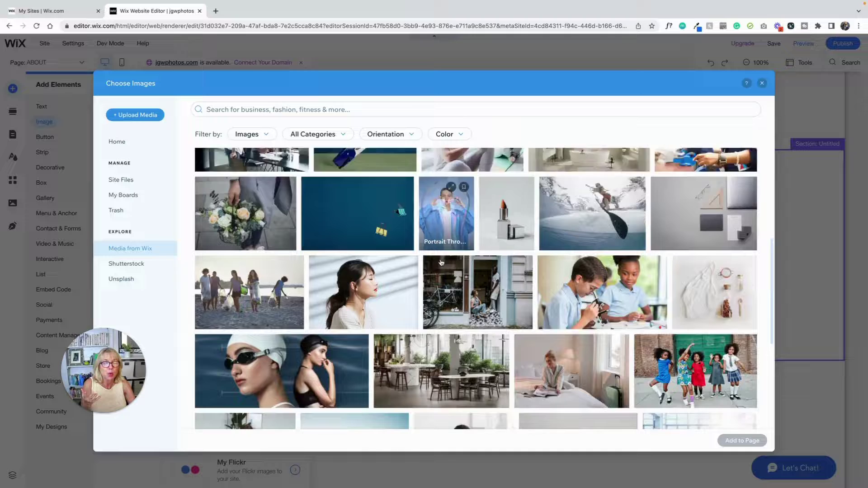
{"action": "scroll", "coordinate": [441, 263], "scroll_direction": "down", "scroll_amount": 2}
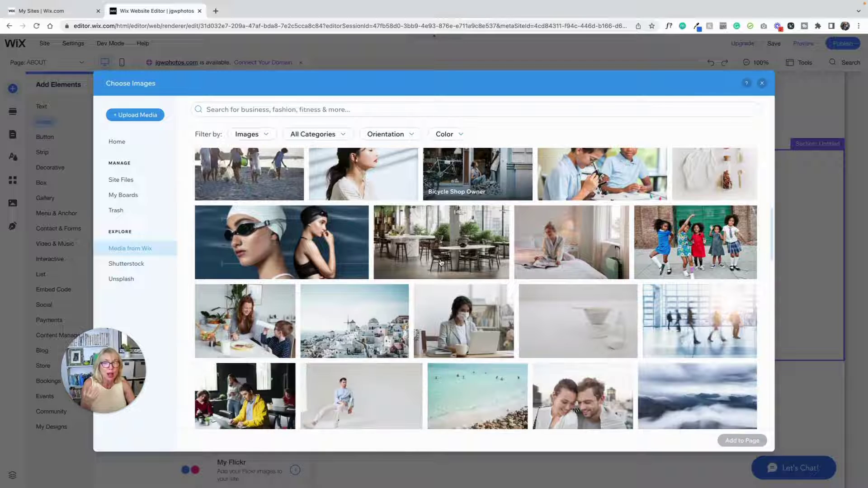
{"action": "scroll", "coordinate": [441, 262], "scroll_direction": "down", "scroll_amount": 2}
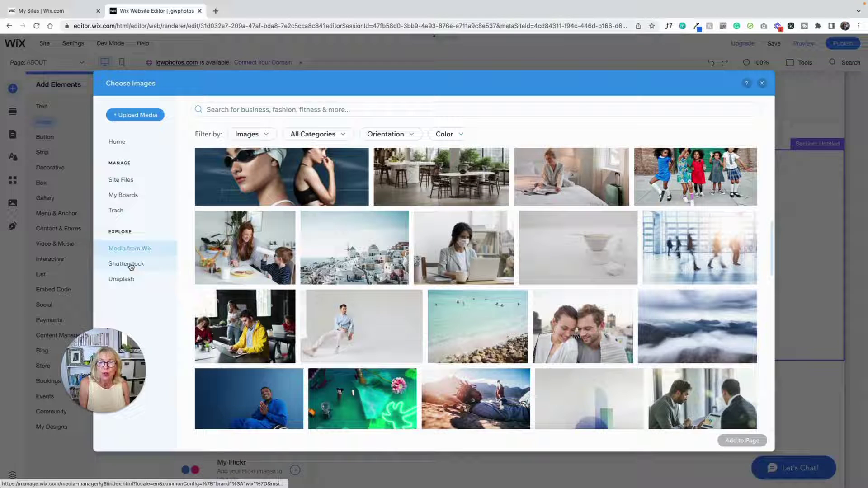
Go to Site Files and bring up the Upload Media dialog
{"action": "left_click", "coordinate": [131, 184]}
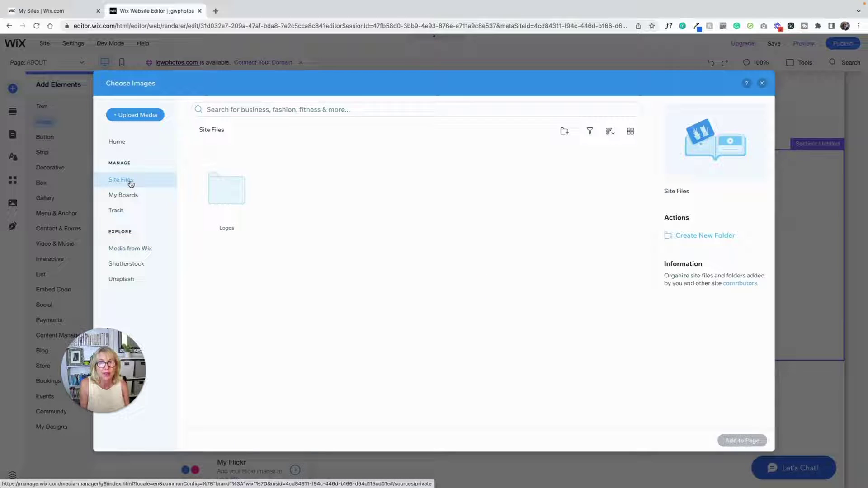
{"action": "left_click", "coordinate": [131, 115]}
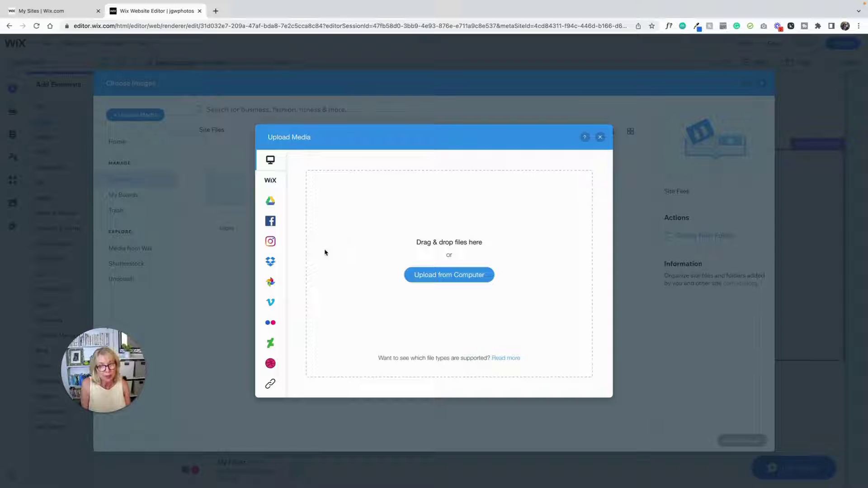
{"action": "mouse_move", "coordinate": [270, 366]}
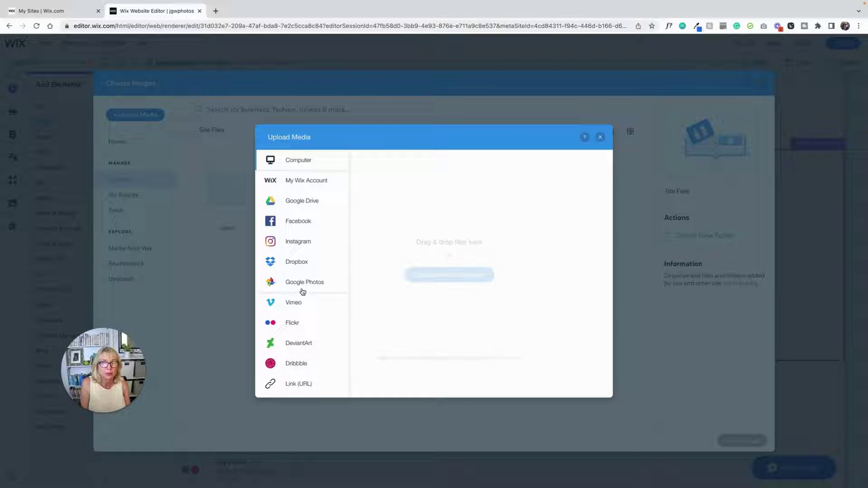
Connect Dropbox and navigate into the nested photography project folder
{"action": "left_click", "coordinate": [302, 265]}
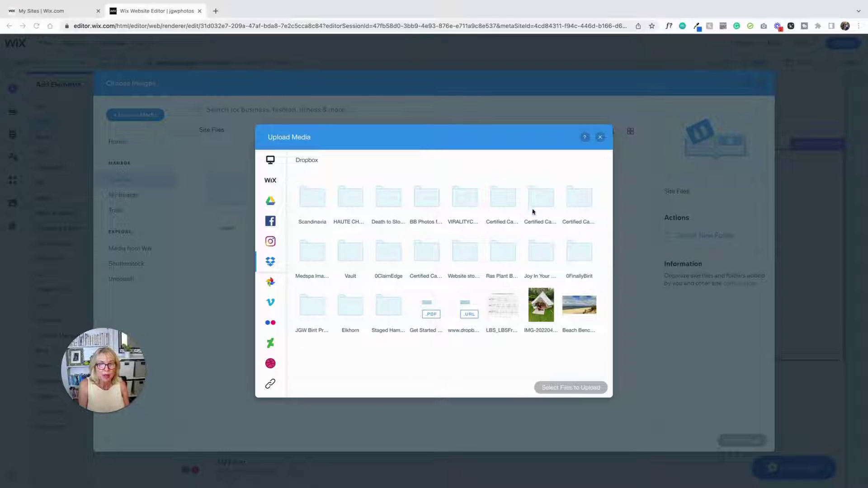
{"action": "left_click", "coordinate": [308, 309]}
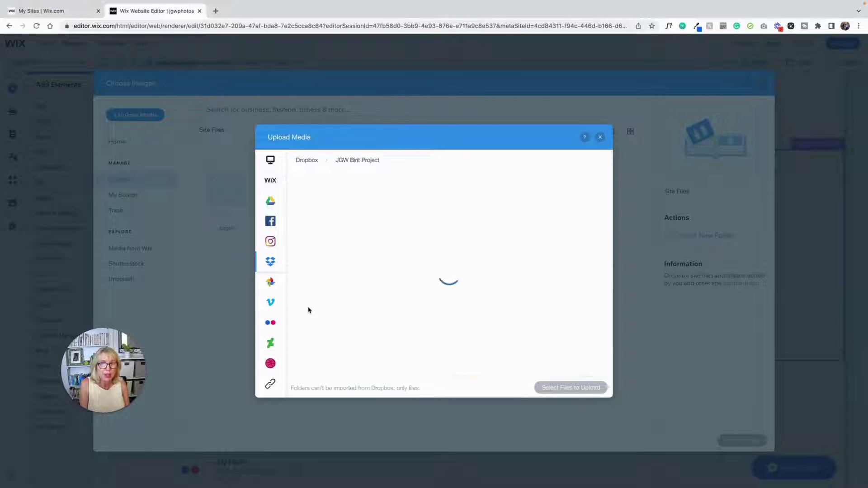
{"action": "scroll", "coordinate": [435, 256], "scroll_direction": "down", "scroll_amount": 3}
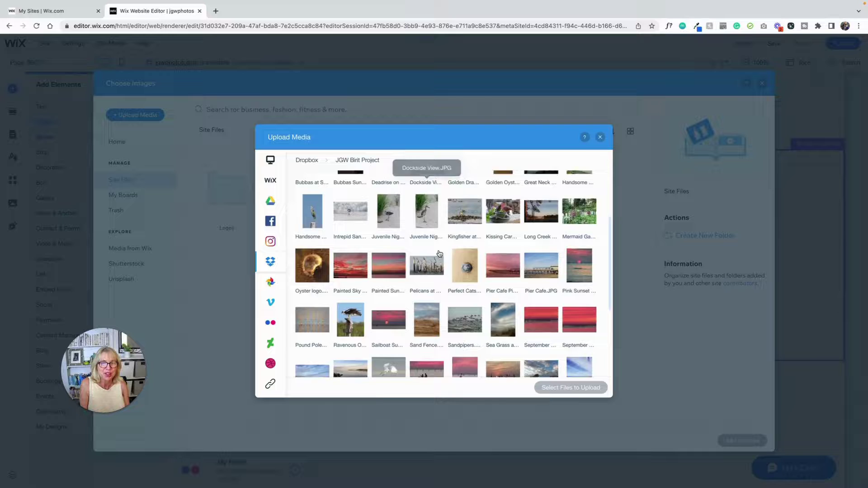
{"action": "scroll", "coordinate": [440, 254], "scroll_direction": "down", "scroll_amount": 1}
{"action": "scroll", "coordinate": [440, 252], "scroll_direction": "up", "scroll_amount": 3}
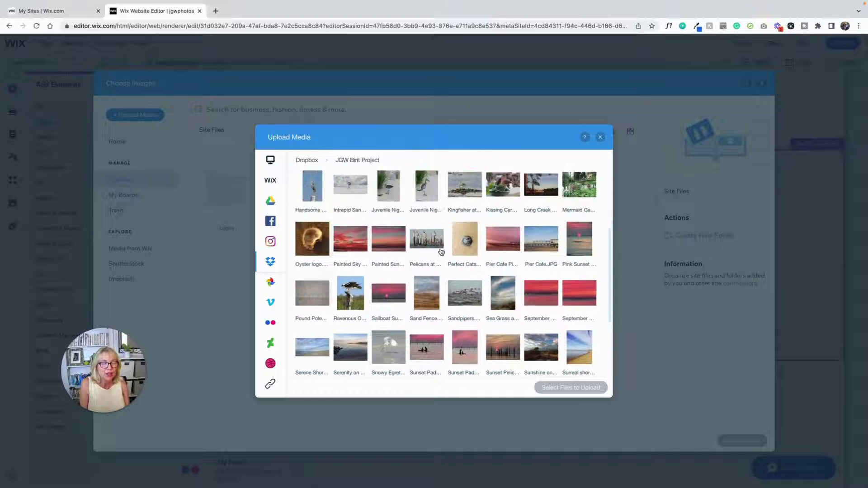
{"action": "scroll", "coordinate": [441, 252], "scroll_direction": "up", "scroll_amount": 2}
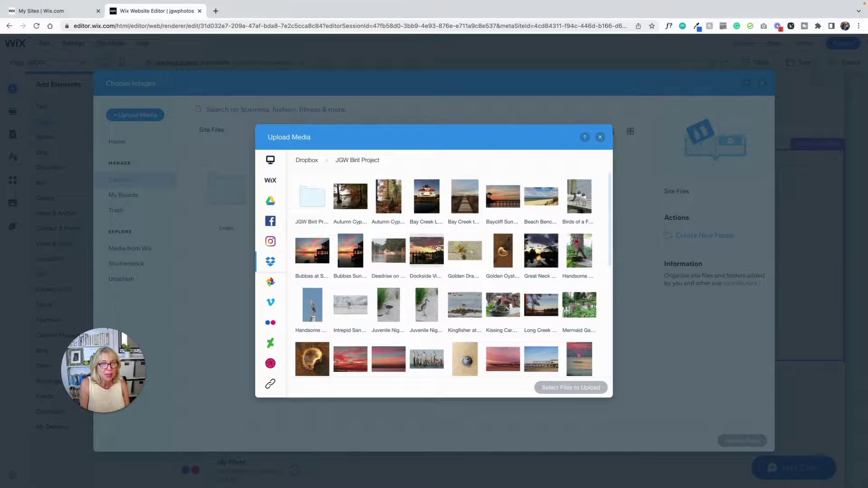
{"action": "left_click", "coordinate": [310, 201]}
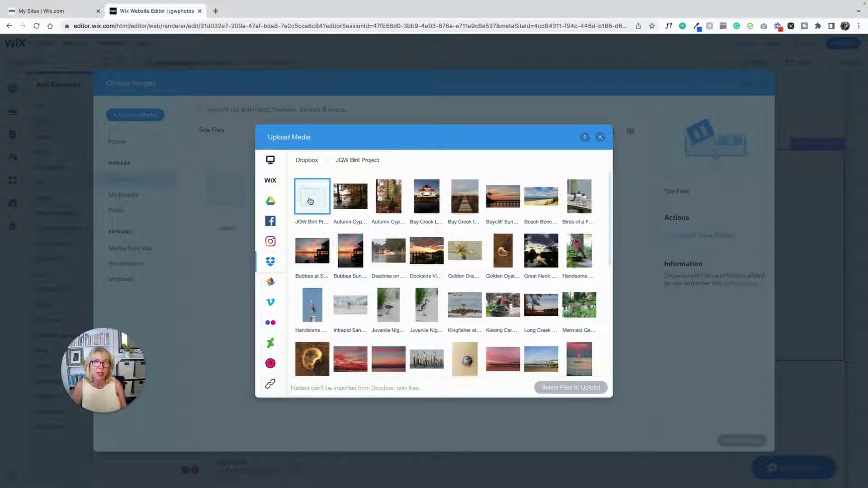
{"action": "double_click", "coordinate": [315, 198]}
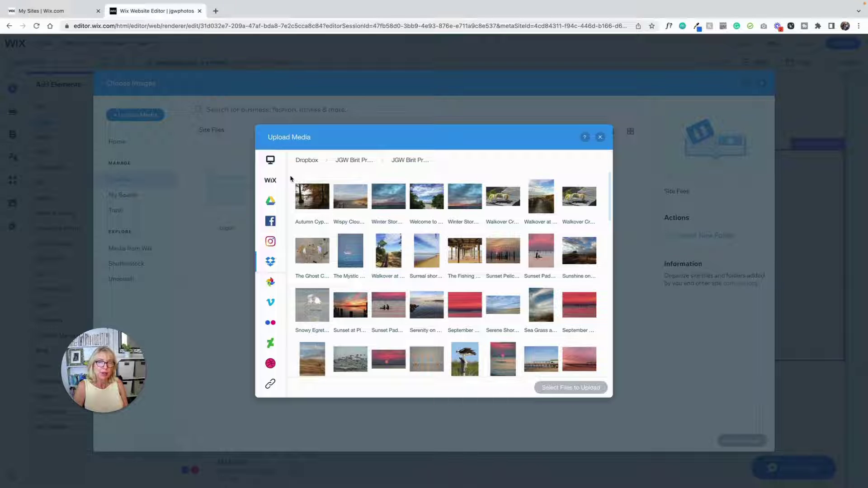
Select all 118 photos in the folder and upload them
{"action": "left_click", "coordinate": [309, 193]}
{"action": "scroll", "coordinate": [468, 230], "scroll_direction": "down", "scroll_amount": 10}
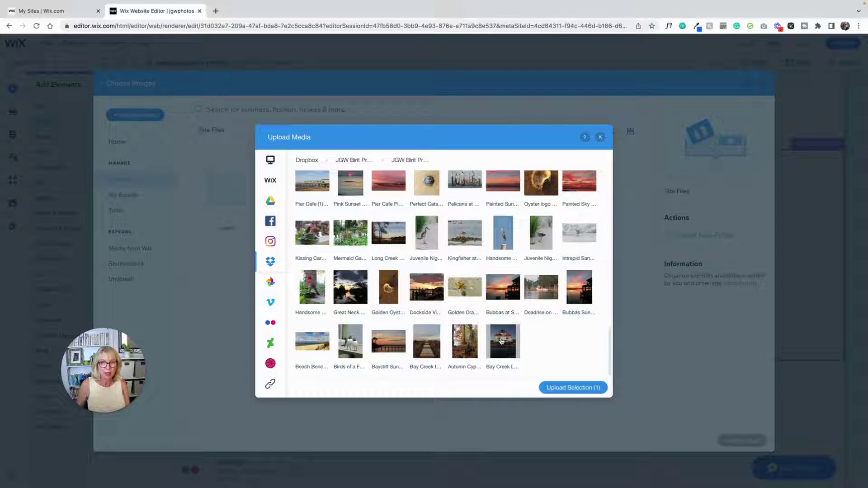
{"action": "left_click", "coordinate": [501, 341], "text": "shift"}
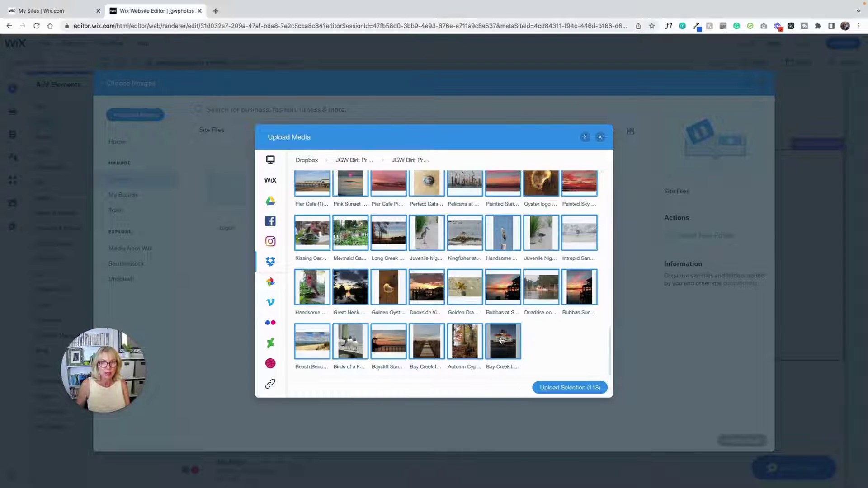
{"action": "left_click", "coordinate": [582, 389]}
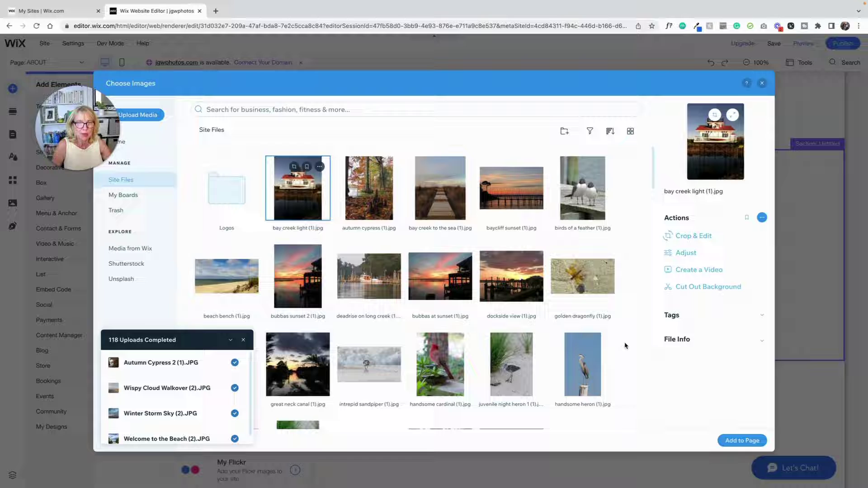
View bay creek light (1).jpg's details (490KB, 1936x2592px) and scroll the uploaded photos
{"action": "left_click", "coordinate": [677, 342]}
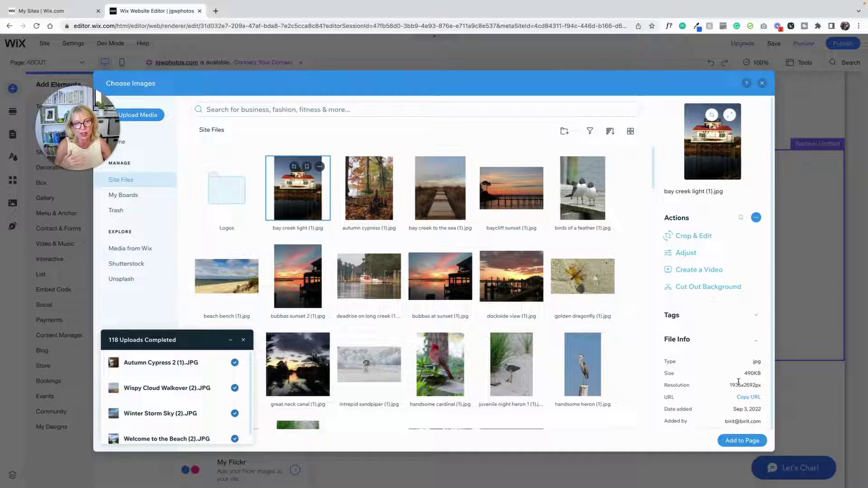
{"action": "scroll", "coordinate": [543, 284], "scroll_direction": "down", "scroll_amount": 10}
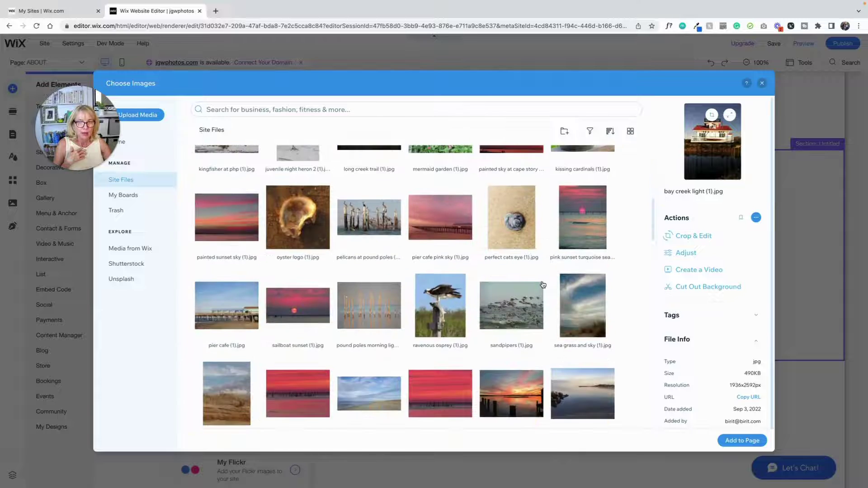
{"action": "scroll", "coordinate": [542, 285], "scroll_direction": "down", "scroll_amount": 1}
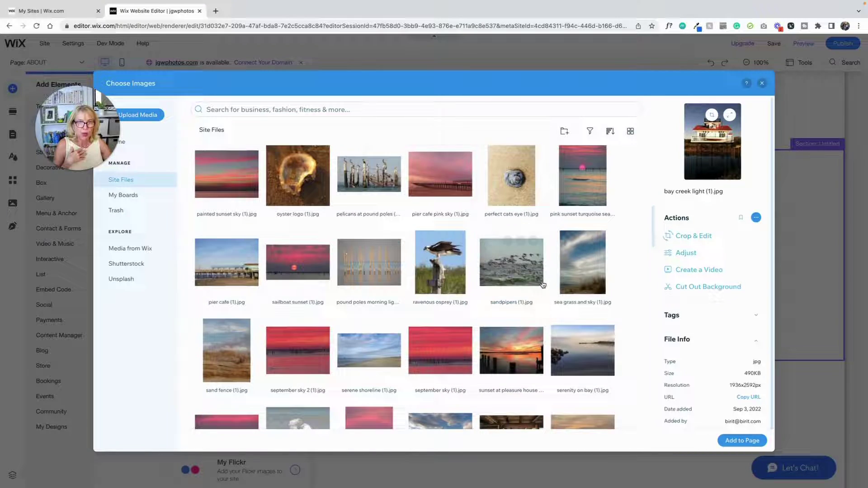
{"action": "scroll", "coordinate": [542, 285], "scroll_direction": "up", "scroll_amount": 4}
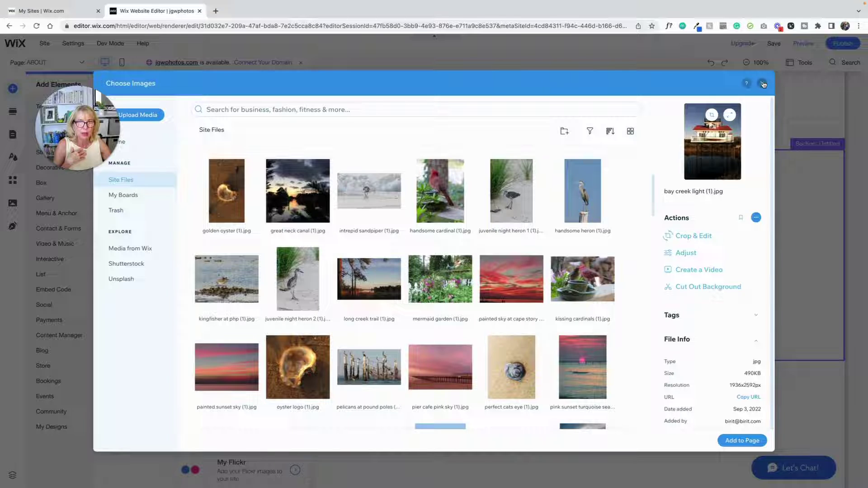
Close Choose Images and Add Elements, then select the empty Section: Untitled
{"action": "left_click", "coordinate": [762, 84]}
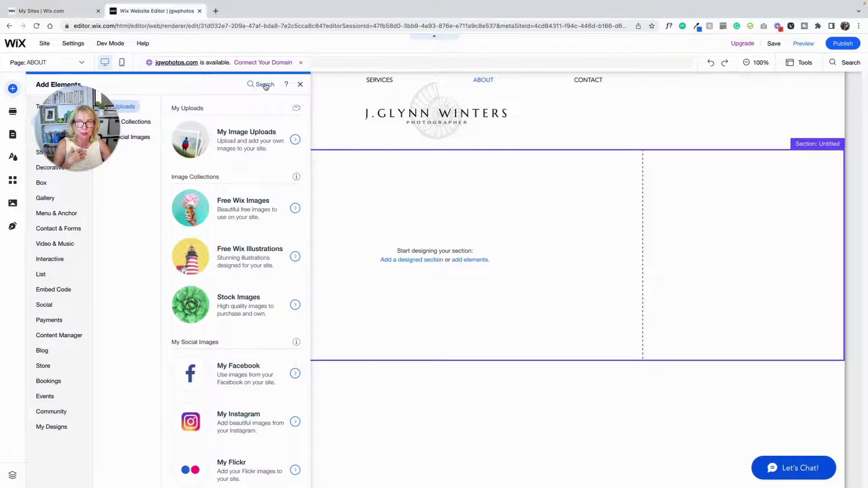
{"action": "left_click", "coordinate": [300, 84]}
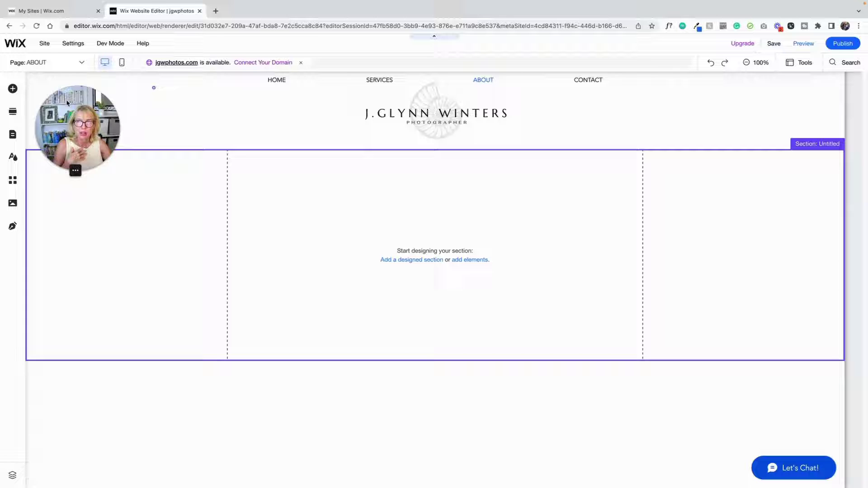
{"action": "left_click_drag", "start_coordinate": [63, 99], "coordinate": [748, 332]}
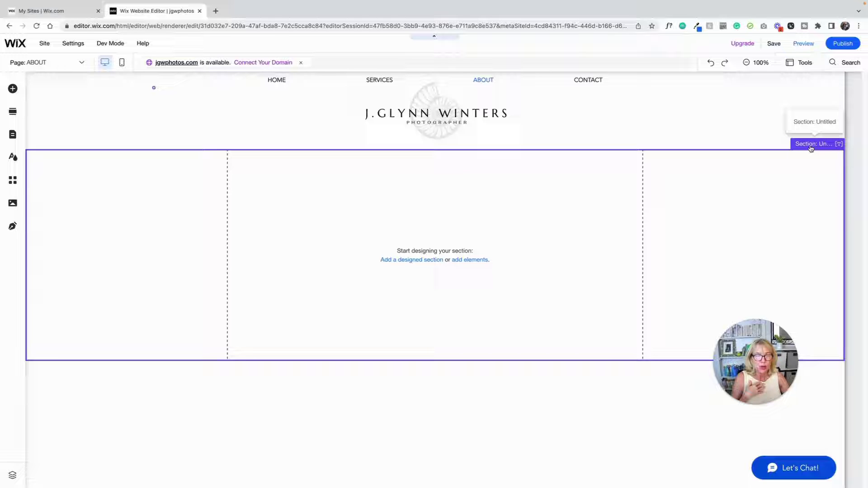
{"action": "left_click", "coordinate": [215, 212]}
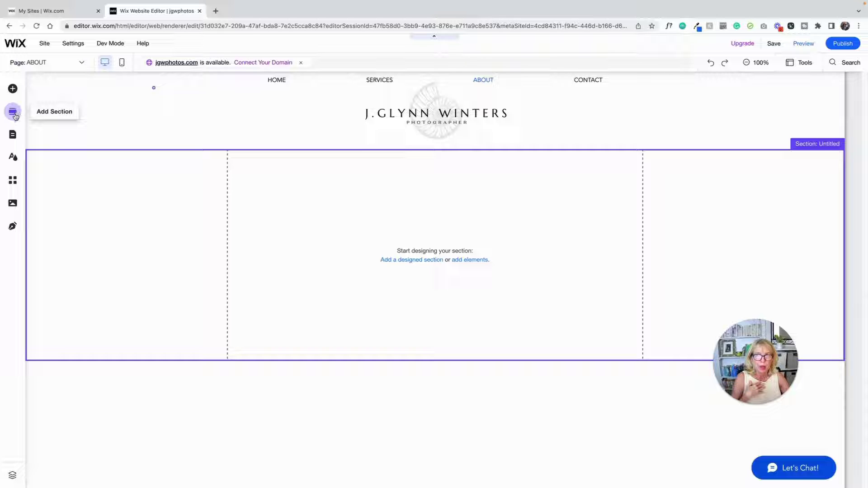
Drag a blank Classic white strip from Add Elements into the empty section
{"action": "left_click", "coordinate": [12, 89]}
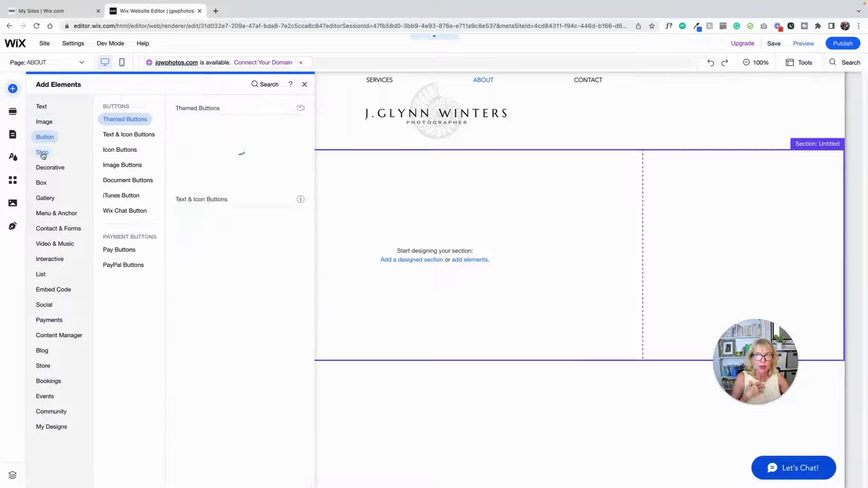
{"action": "mouse_move", "coordinate": [43, 154]}
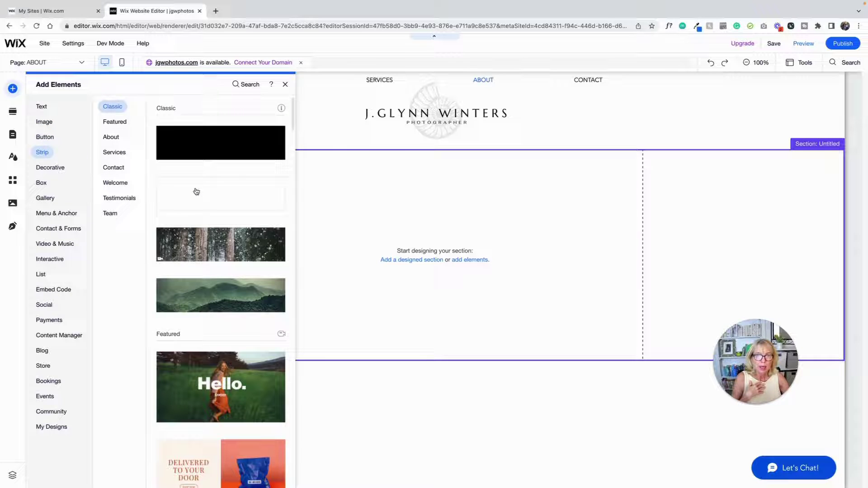
{"action": "left_click_drag", "start_coordinate": [196, 192], "coordinate": [424, 235]}
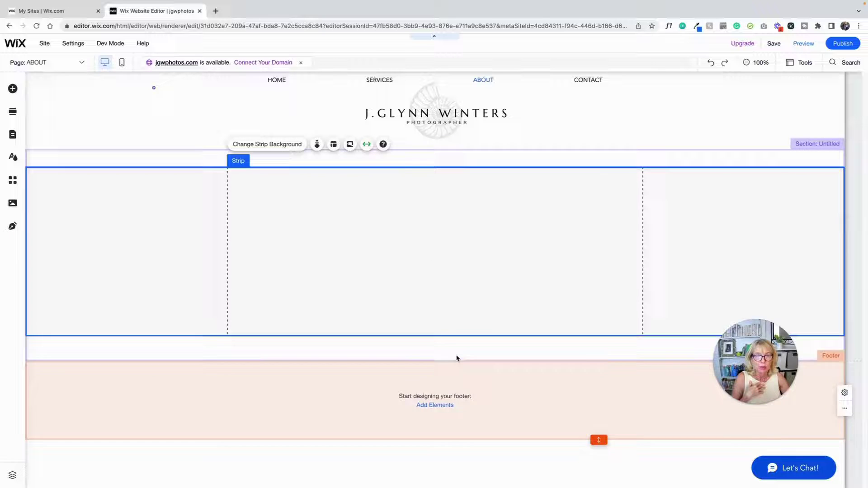
Make the section taller, then move the strip to its top and stretch it to about 697px
{"action": "left_click", "coordinate": [461, 355]}
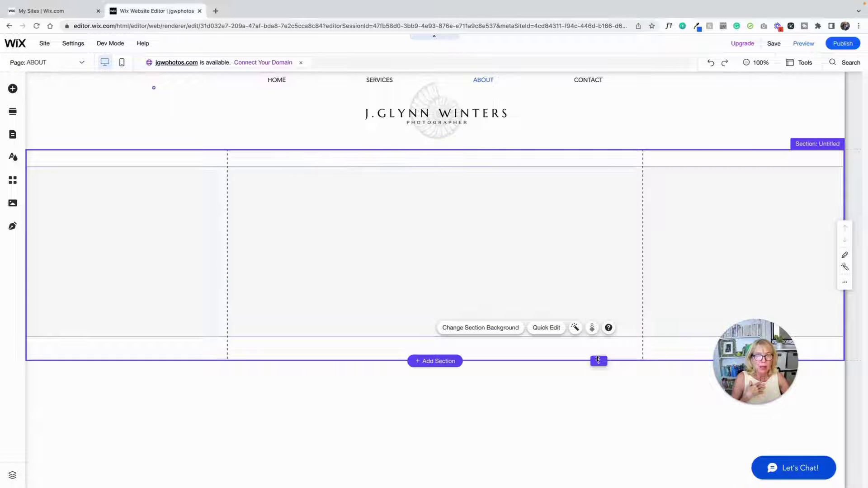
{"action": "left_click_drag", "start_coordinate": [598, 360], "coordinate": [599, 476]}
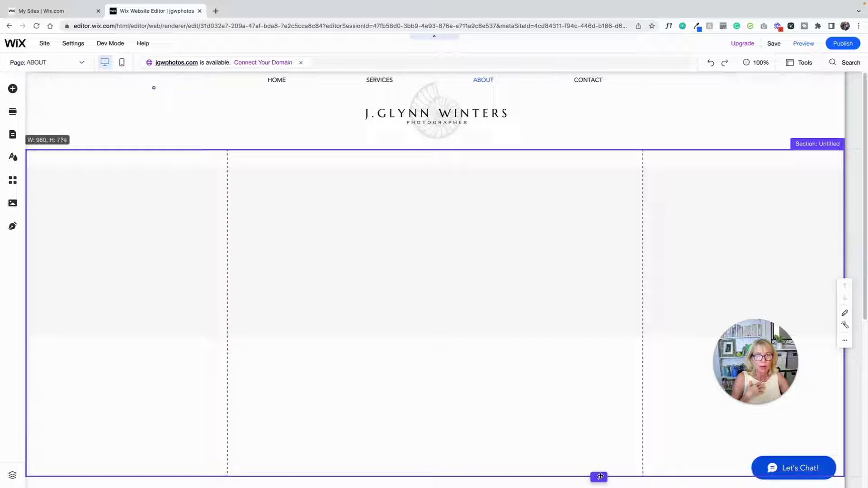
{"action": "left_click", "coordinate": [515, 291]}
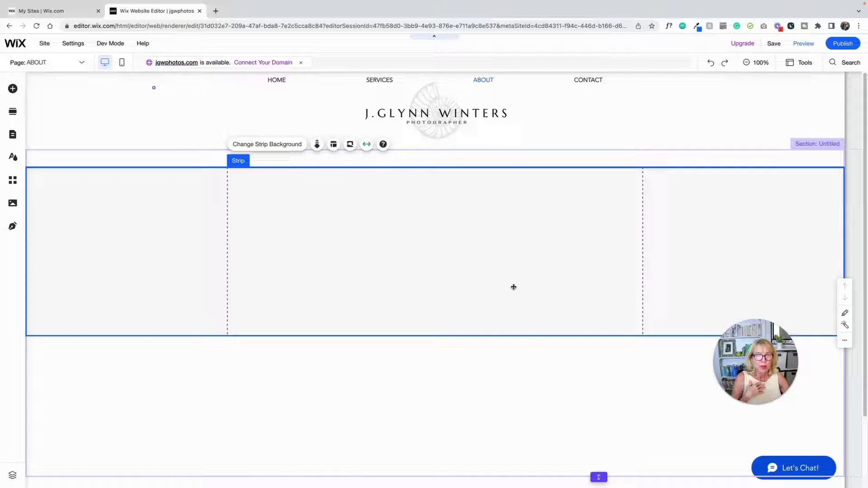
{"action": "left_click_drag", "start_coordinate": [513, 287], "coordinate": [508, 272]}
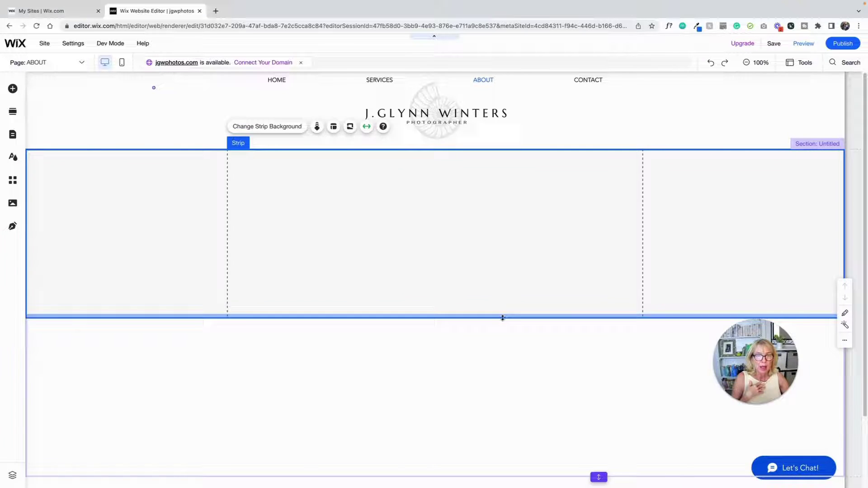
{"action": "mouse_move", "coordinate": [503, 318]}
{"action": "left_mouse_down"}
{"action": "mouse_move", "coordinate": [492, 395]}
{"action": "mouse_move", "coordinate": [499, 445]}
{"action": "left_mouse_up"}
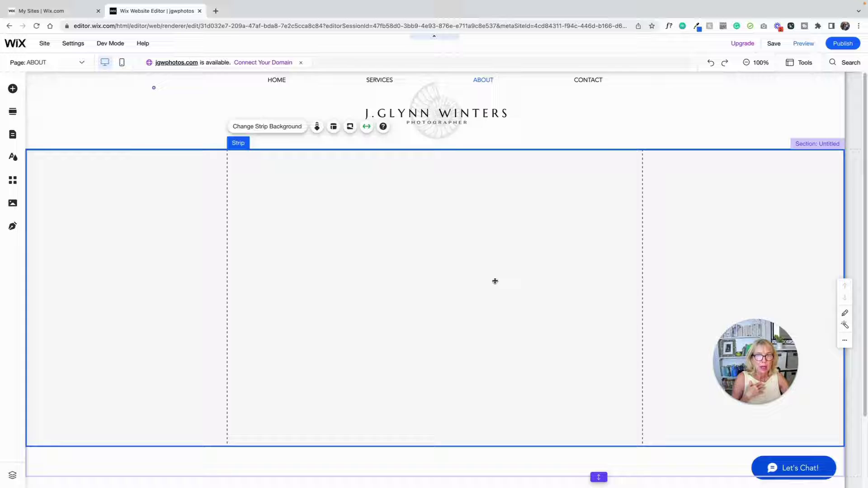
Fill the strip background with solid blue (#0057E1) after trying Gradient and Fluid fills
{"action": "left_click", "coordinate": [267, 127]}
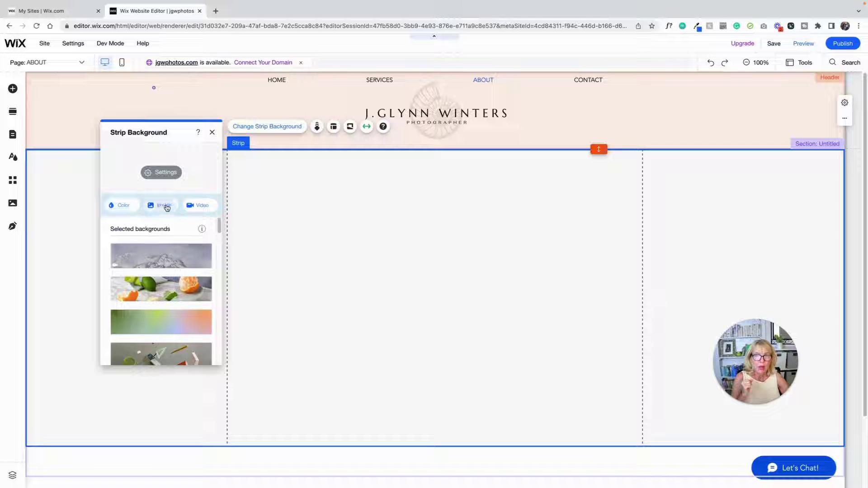
{"action": "left_click", "coordinate": [127, 207]}
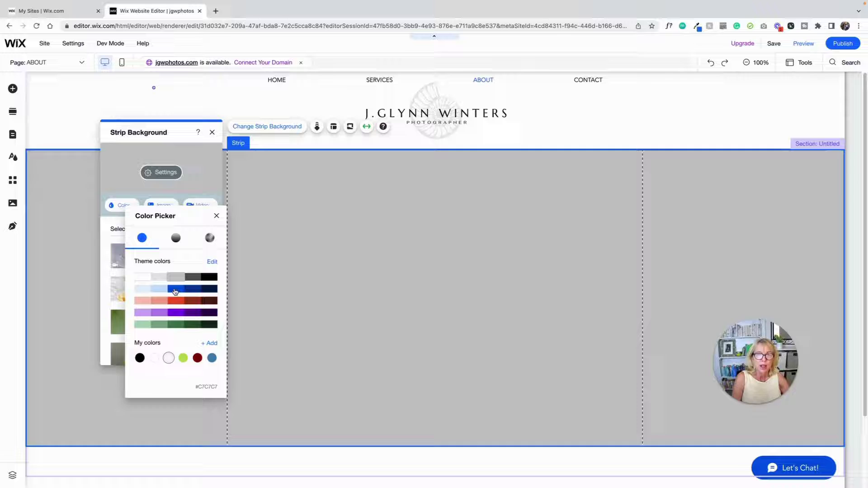
{"action": "left_click", "coordinate": [176, 289]}
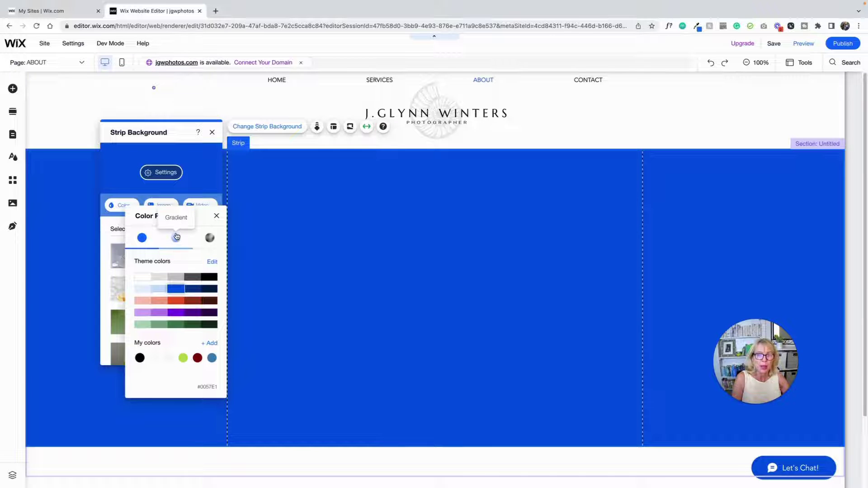
{"action": "left_click", "coordinate": [176, 237]}
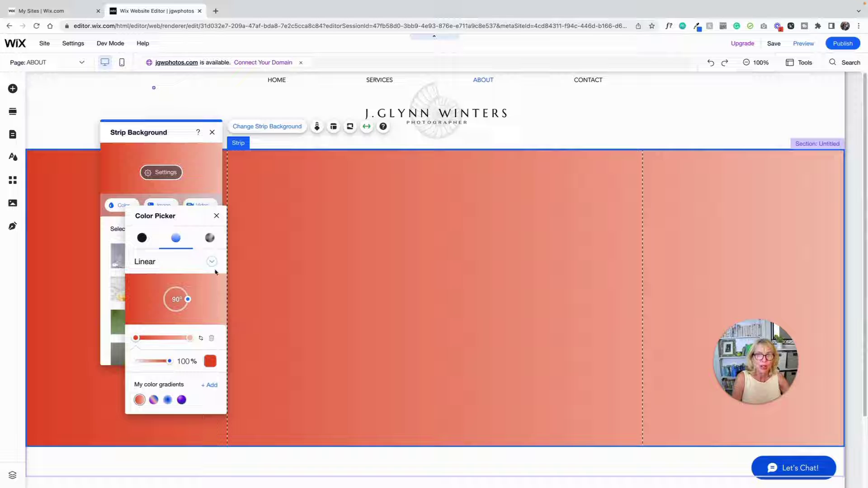
{"action": "left_click", "coordinate": [210, 238]}
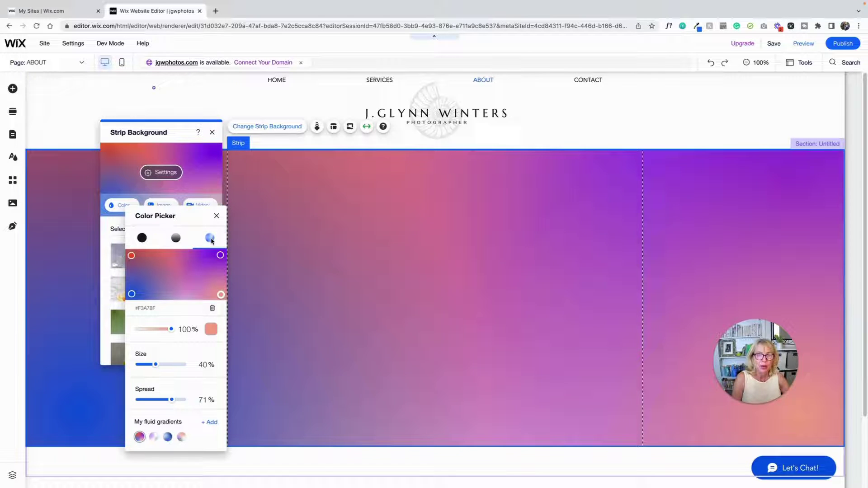
{"action": "left_click", "coordinate": [176, 239]}
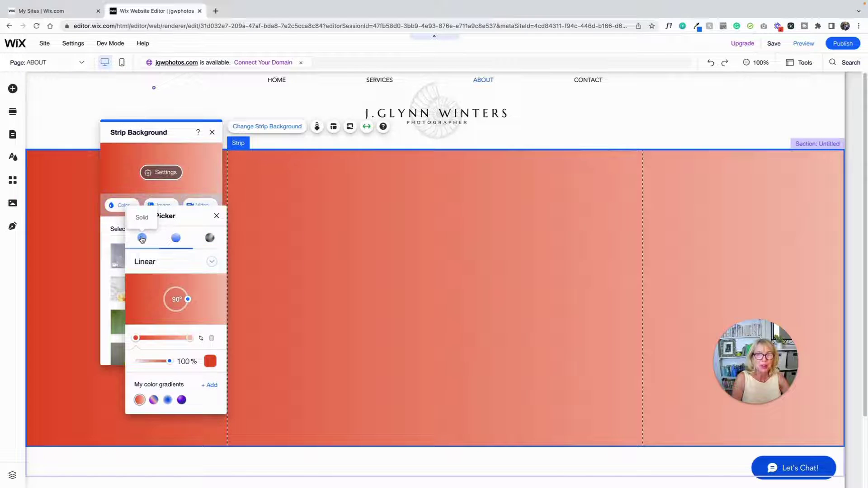
{"action": "left_click", "coordinate": [142, 238]}
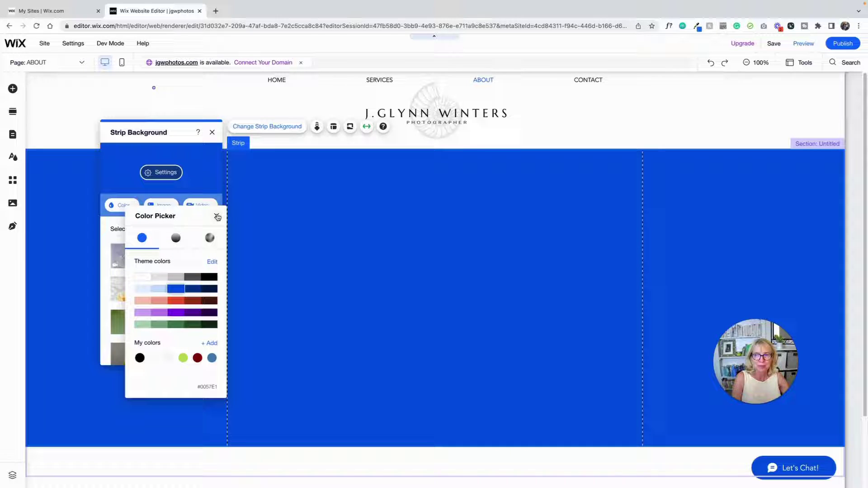
{"action": "left_click", "coordinate": [216, 216]}
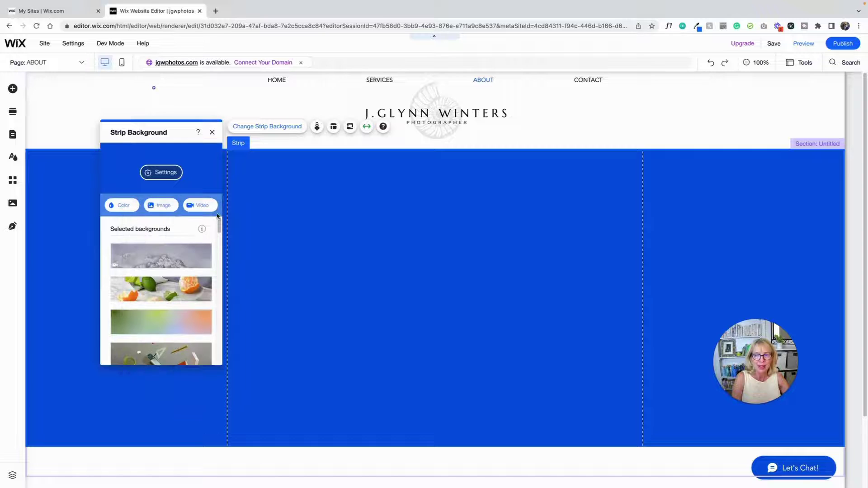
Select 'the fishing pier (1).jpg' from Site Files as the strip's background image
{"action": "left_click", "coordinate": [164, 206]}
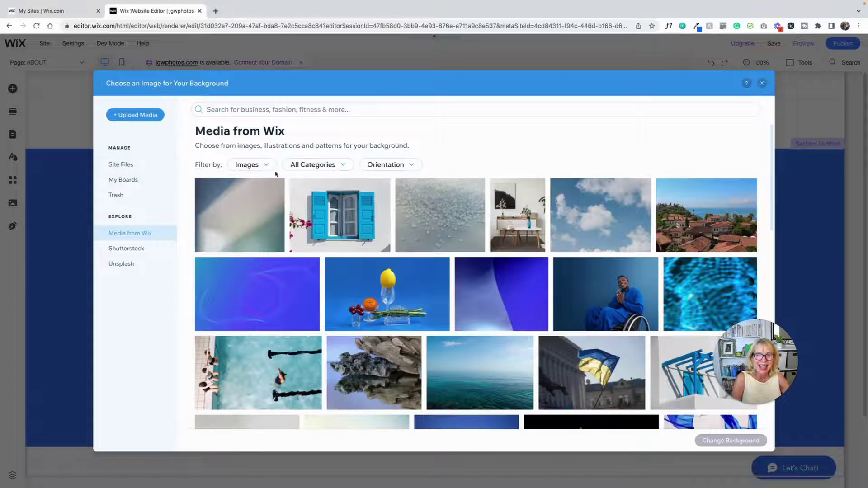
{"action": "left_click", "coordinate": [125, 164]}
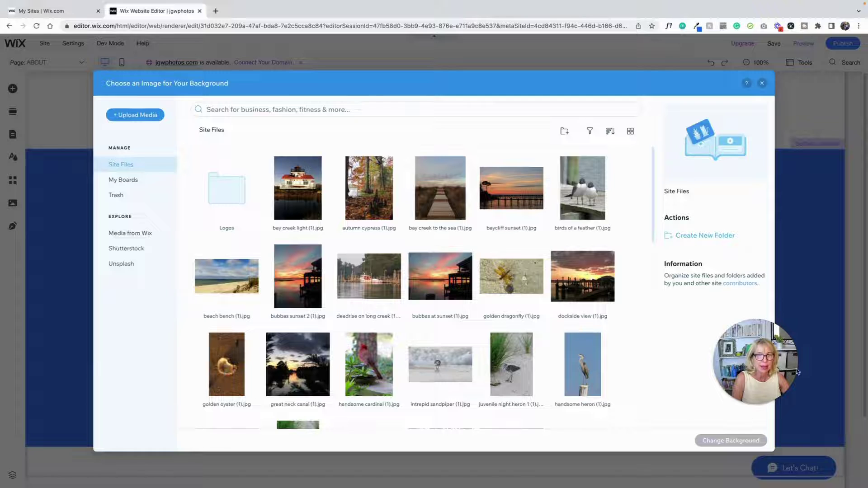
{"action": "scroll", "coordinate": [526, 256], "scroll_direction": "down", "scroll_amount": 1}
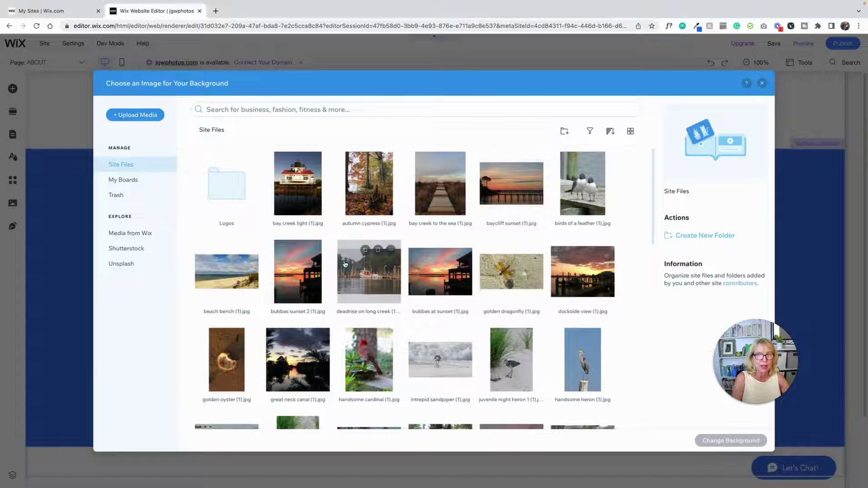
{"action": "scroll", "coordinate": [361, 271], "scroll_direction": "down", "scroll_amount": 3}
{"action": "scroll", "coordinate": [345, 264], "scroll_direction": "down", "scroll_amount": 2}
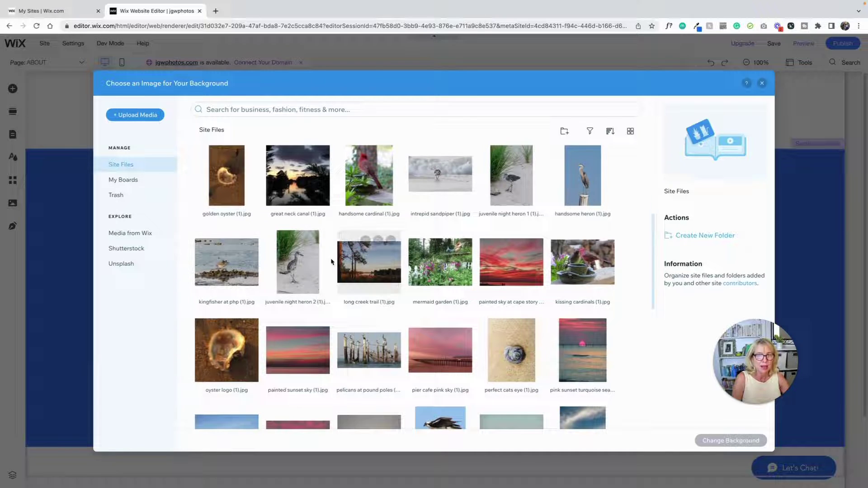
{"action": "scroll", "coordinate": [506, 262], "scroll_direction": "down", "scroll_amount": 3}
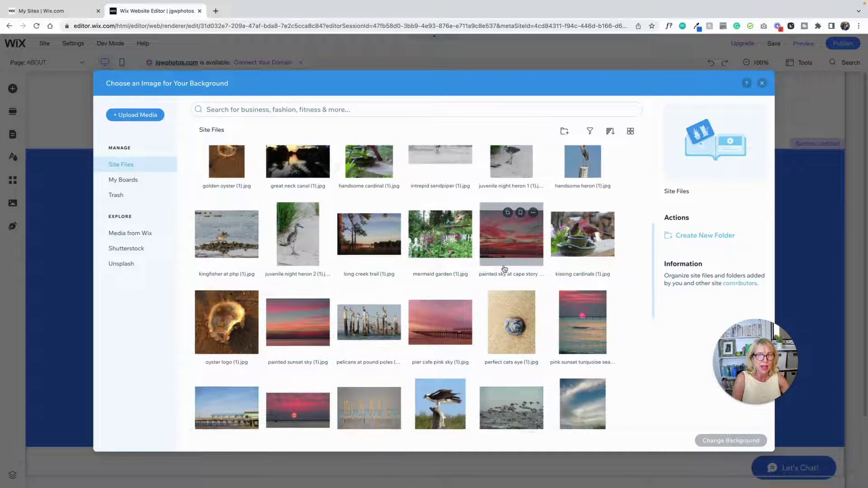
{"action": "scroll", "coordinate": [505, 269], "scroll_direction": "down", "scroll_amount": 2}
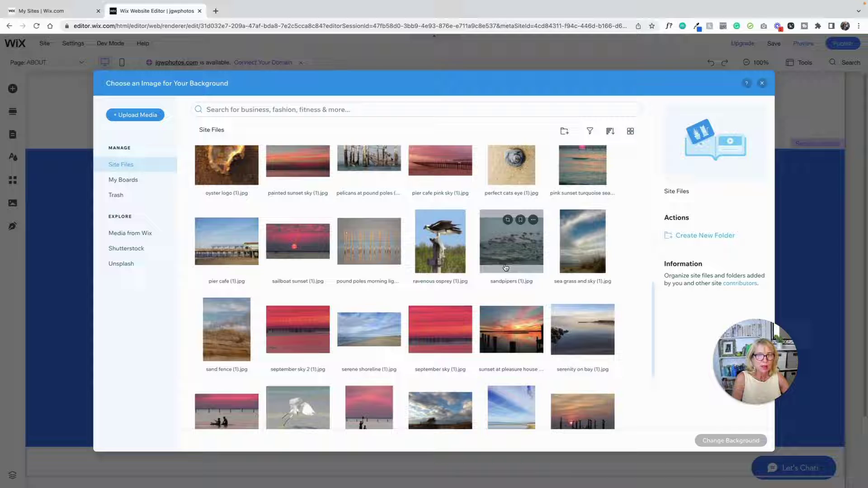
{"action": "scroll", "coordinate": [505, 268], "scroll_direction": "down", "scroll_amount": 4}
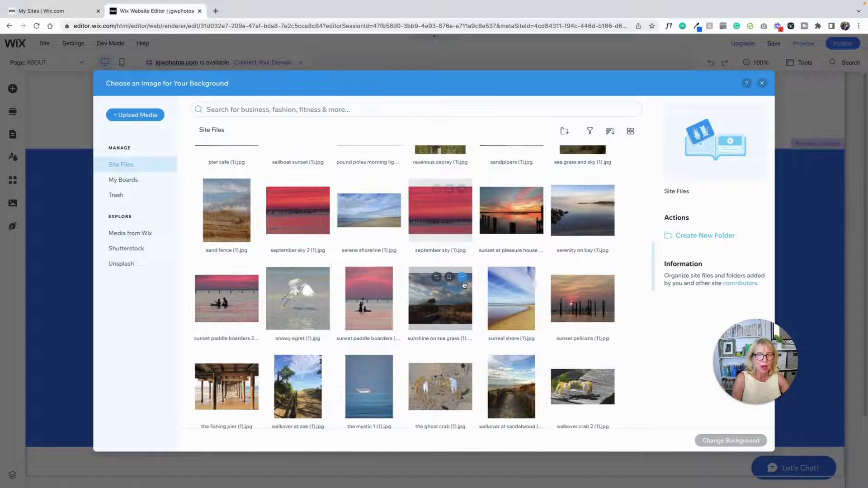
{"action": "scroll", "coordinate": [466, 291], "scroll_direction": "down", "scroll_amount": 1}
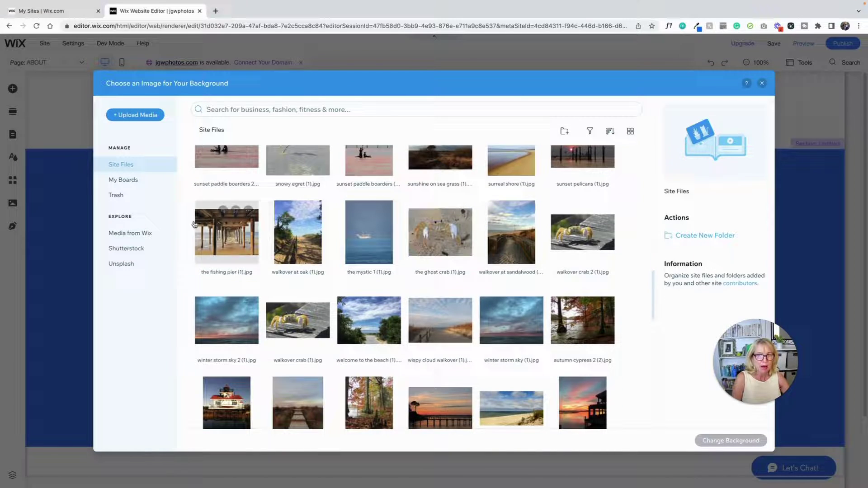
{"action": "left_click", "coordinate": [226, 244]}
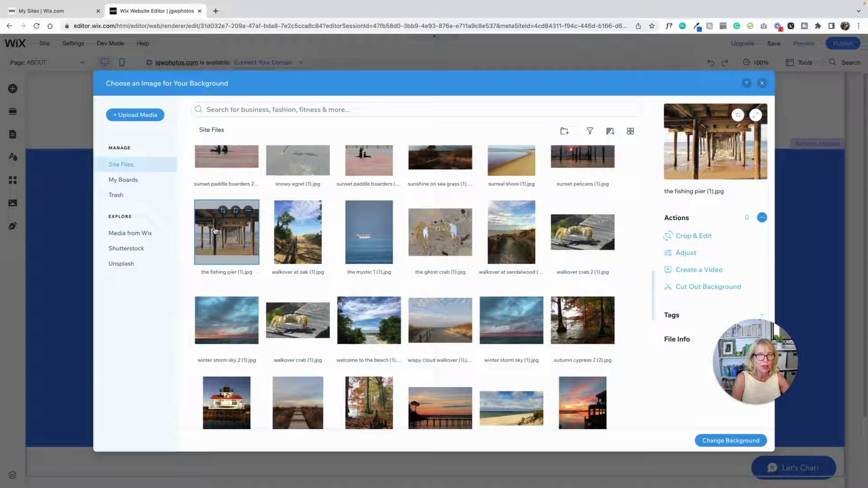
Apply the fishing pier photo as the strip background and drag the strip taller
{"action": "left_click", "coordinate": [713, 441]}
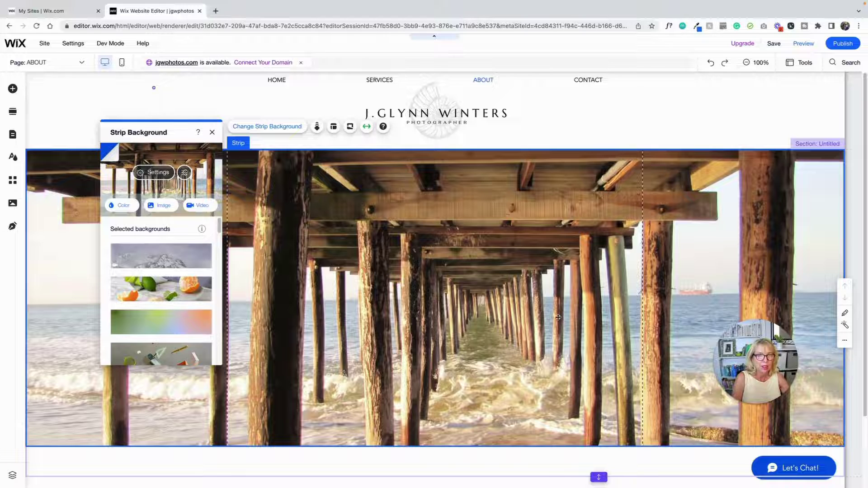
{"action": "scroll", "coordinate": [558, 318], "scroll_direction": "down", "scroll_amount": 2}
{"action": "scroll", "coordinate": [558, 317], "scroll_direction": "up", "scroll_amount": 2}
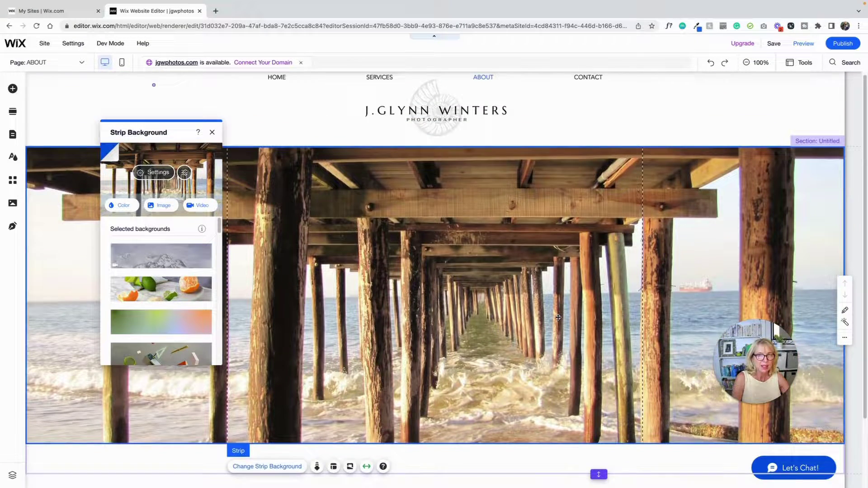
{"action": "scroll", "coordinate": [558, 318], "scroll_direction": "down", "scroll_amount": 2}
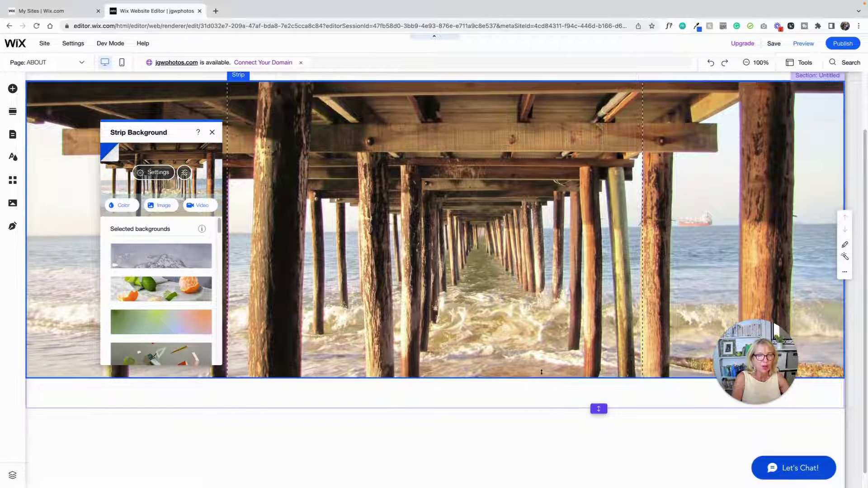
{"action": "left_click_drag", "start_coordinate": [534, 395], "coordinate": [531, 453]}
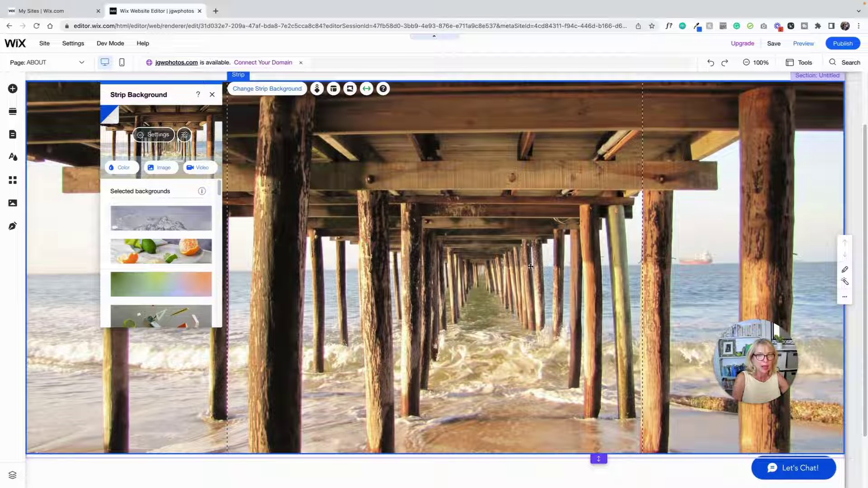
{"action": "left_click", "coordinate": [528, 435]}
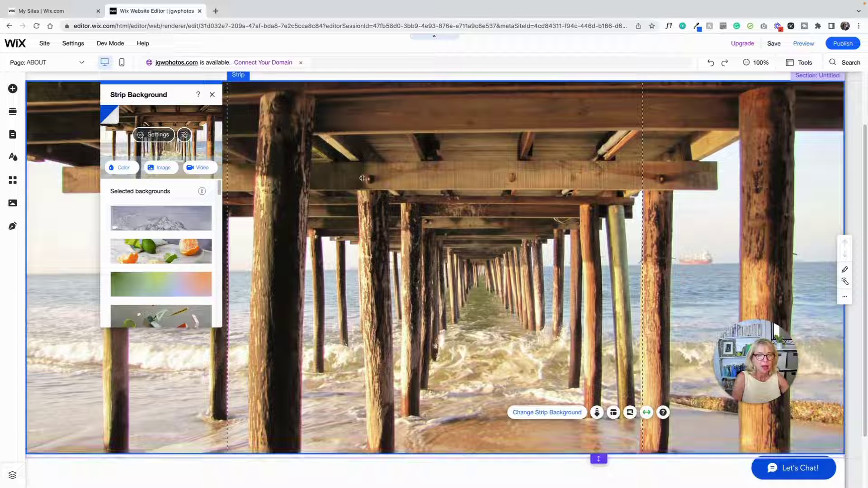
{"action": "left_click", "coordinate": [212, 96]}
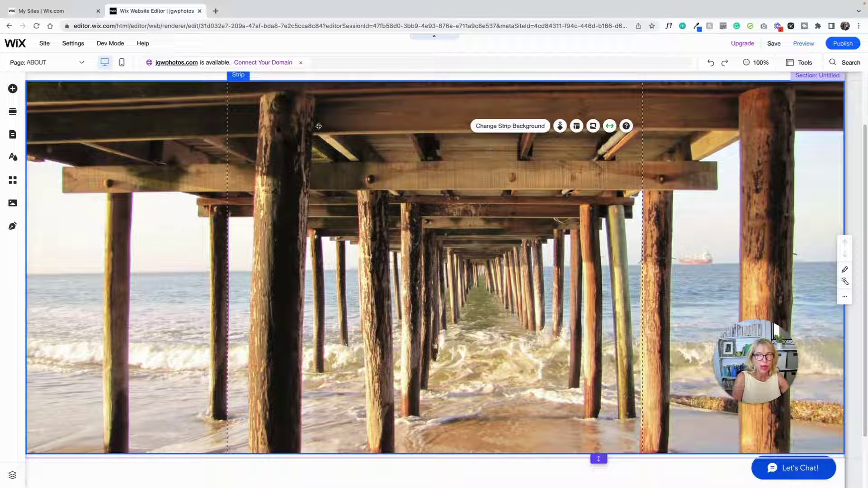
Try adding side margins to the strip with the Stretch Margins slider
{"action": "left_click", "coordinate": [610, 127]}
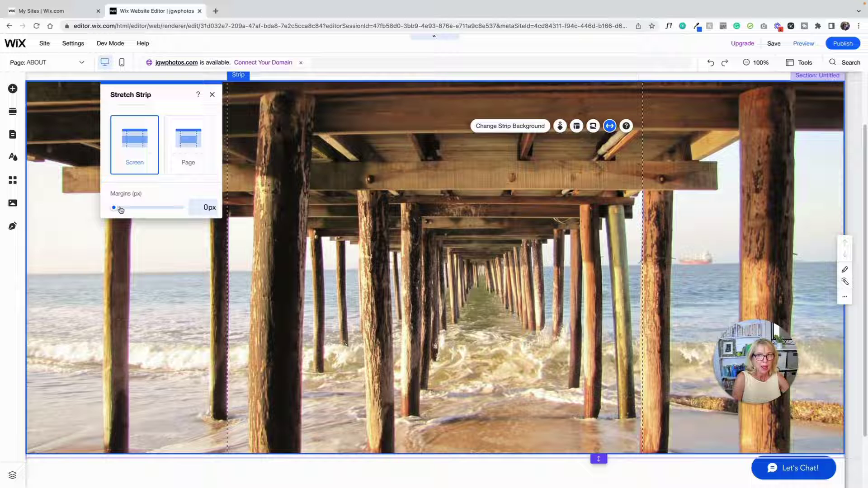
{"action": "left_click_drag", "start_coordinate": [116, 208], "coordinate": [168, 211]}
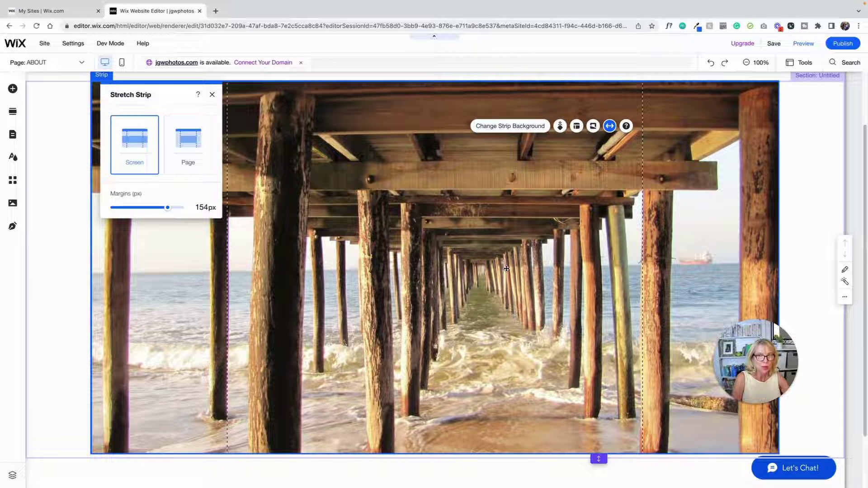
{"action": "left_click", "coordinate": [212, 94]}
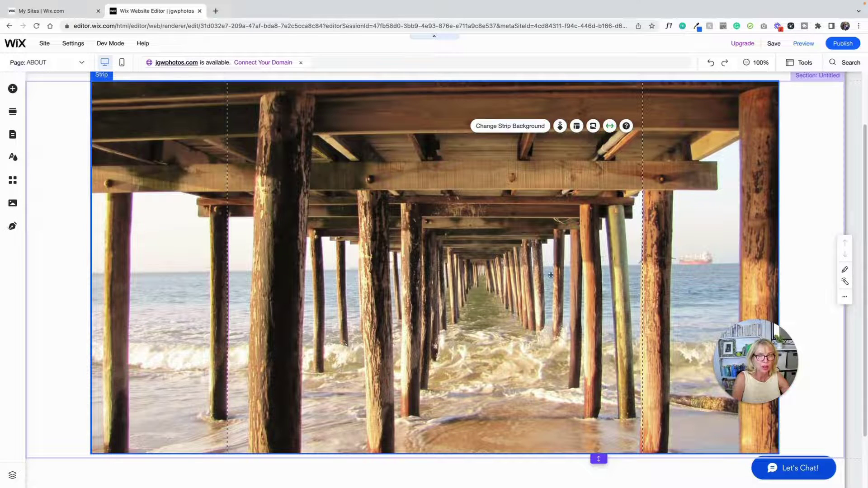
{"action": "scroll", "coordinate": [550, 271], "scroll_direction": "down", "scroll_amount": 2}
{"action": "scroll", "coordinate": [547, 271], "scroll_direction": "up", "scroll_amount": 2}
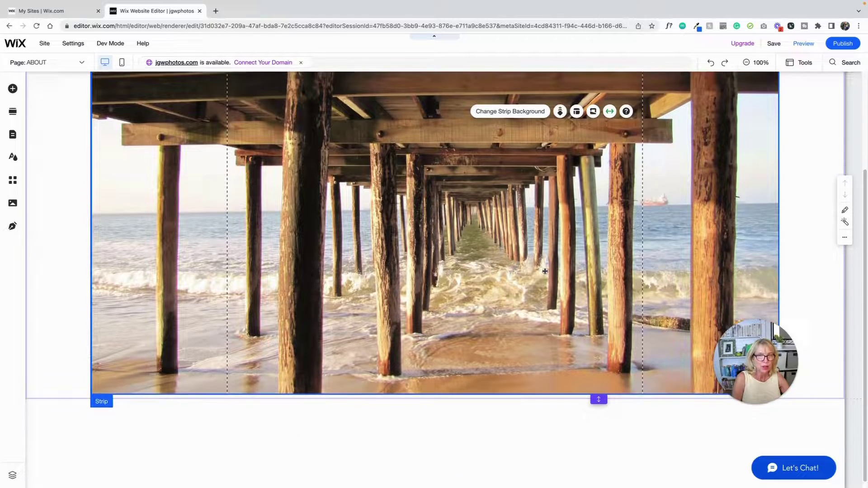
{"action": "scroll", "coordinate": [545, 271], "scroll_direction": "down", "scroll_amount": 2}
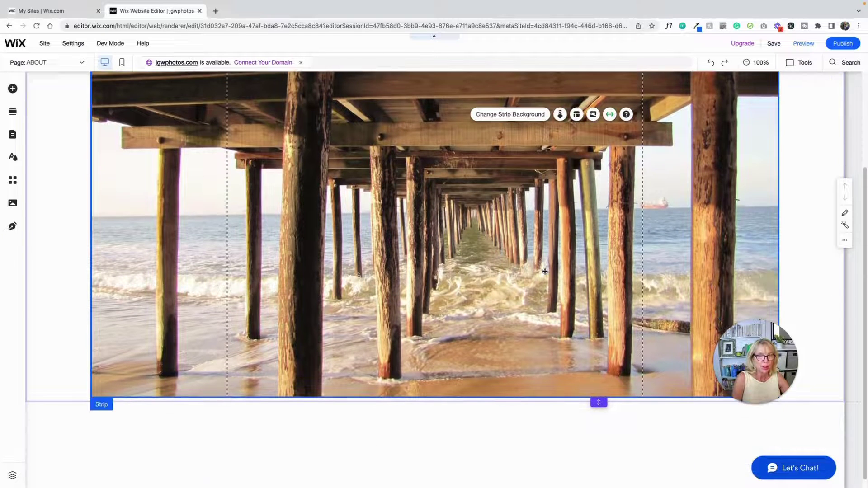
{"action": "scroll", "coordinate": [545, 271], "scroll_direction": "up", "scroll_amount": 2}
{"action": "scroll", "coordinate": [544, 271], "scroll_direction": "up", "scroll_amount": 1}
{"action": "scroll", "coordinate": [544, 271], "scroll_direction": "down", "scroll_amount": 2}
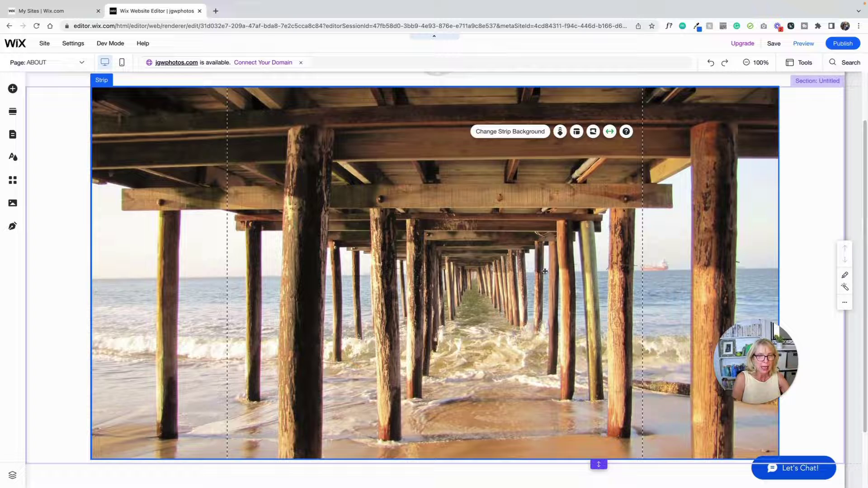
{"action": "scroll", "coordinate": [571, 404], "scroll_direction": "up", "scroll_amount": 2}
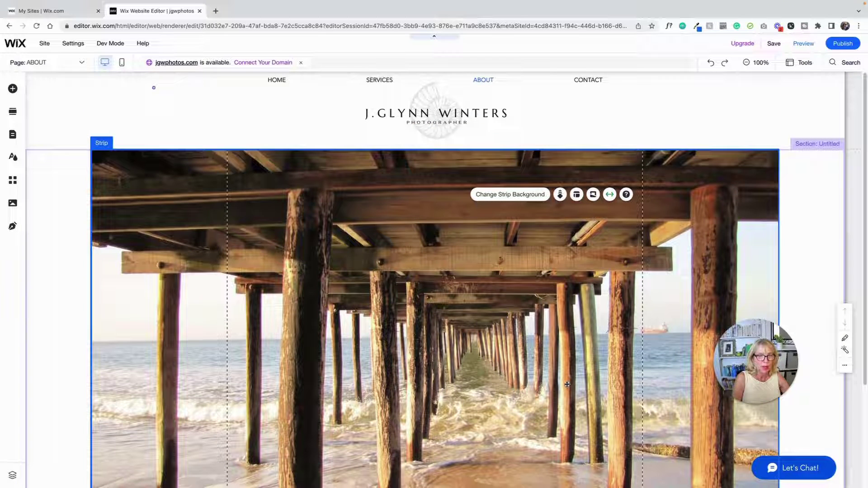
{"action": "scroll", "coordinate": [568, 387], "scroll_direction": "down", "scroll_amount": 2}
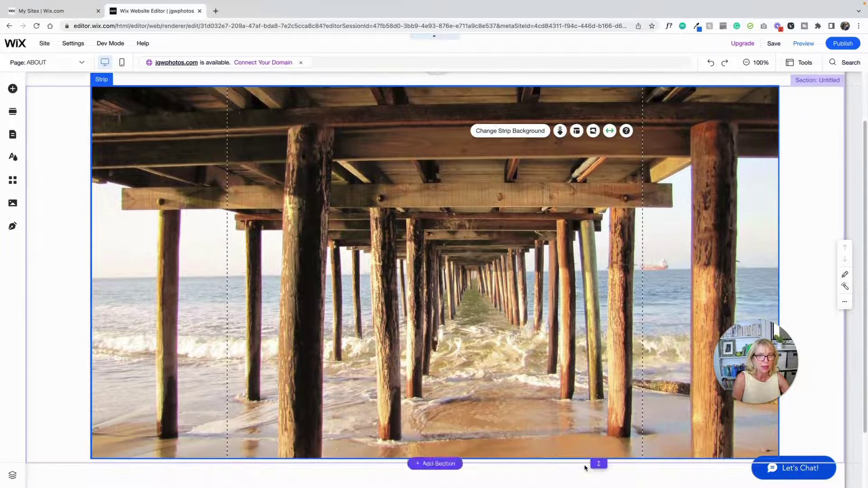
Shorten the pier strip and set its Stretch margins back to 0px for full width
{"action": "left_click", "coordinate": [595, 458]}
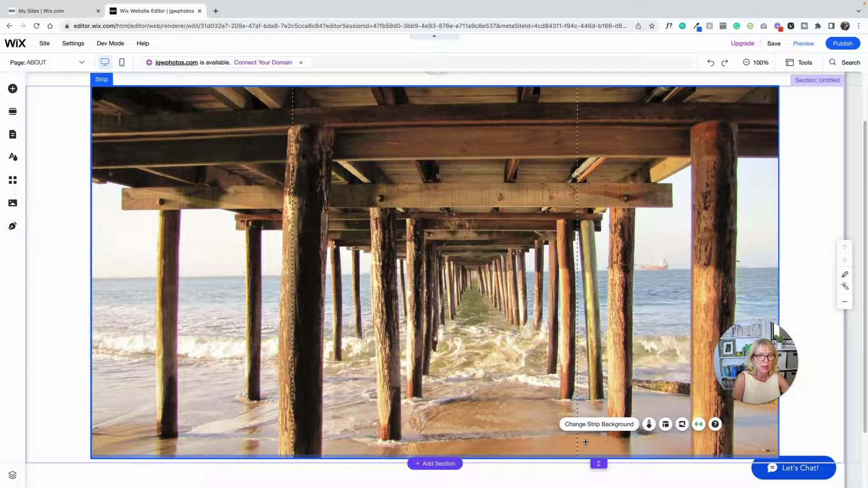
{"action": "left_click_drag", "start_coordinate": [586, 457], "coordinate": [589, 382]}
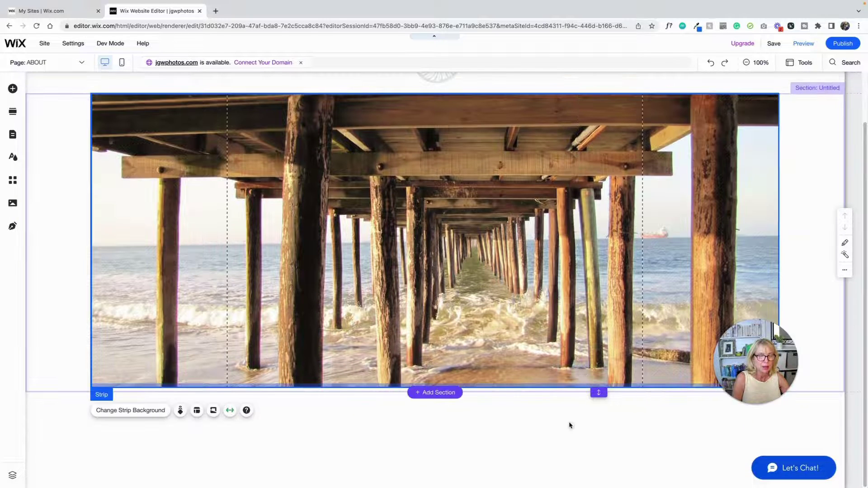
{"action": "scroll", "coordinate": [569, 430], "scroll_direction": "up", "scroll_amount": 1}
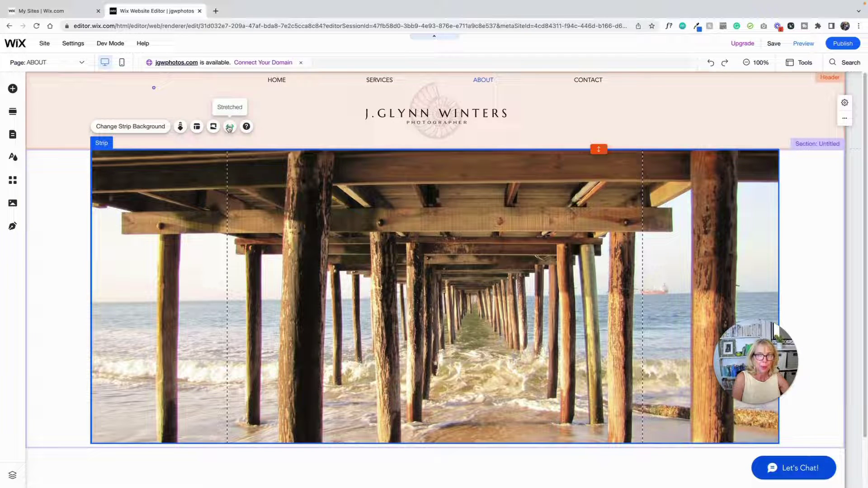
{"action": "left_click", "coordinate": [229, 127]}
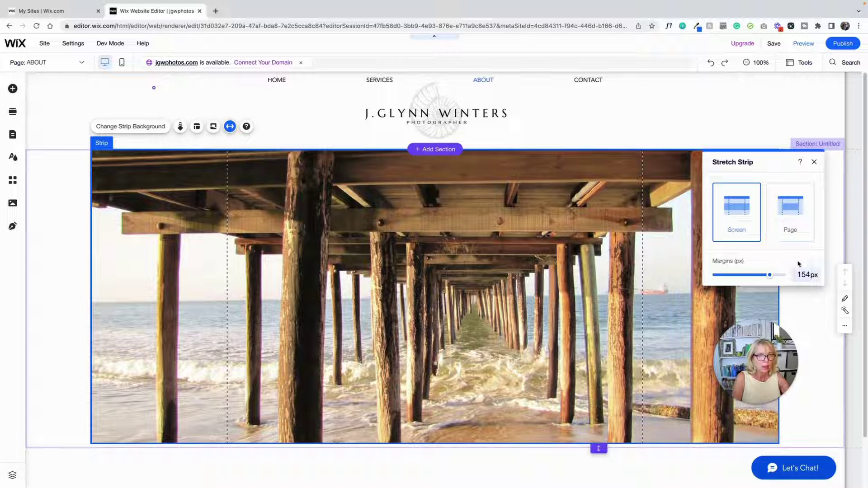
{"action": "left_click_drag", "start_coordinate": [769, 274], "coordinate": [683, 279]}
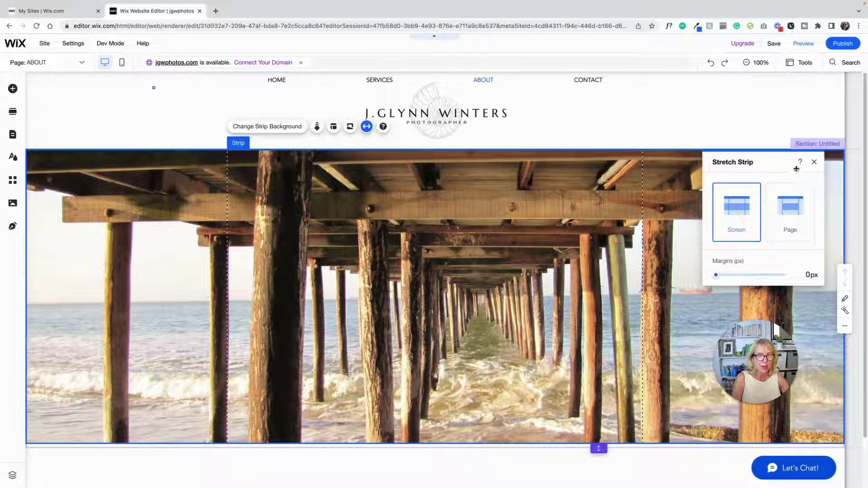
{"action": "left_click", "coordinate": [813, 162]}
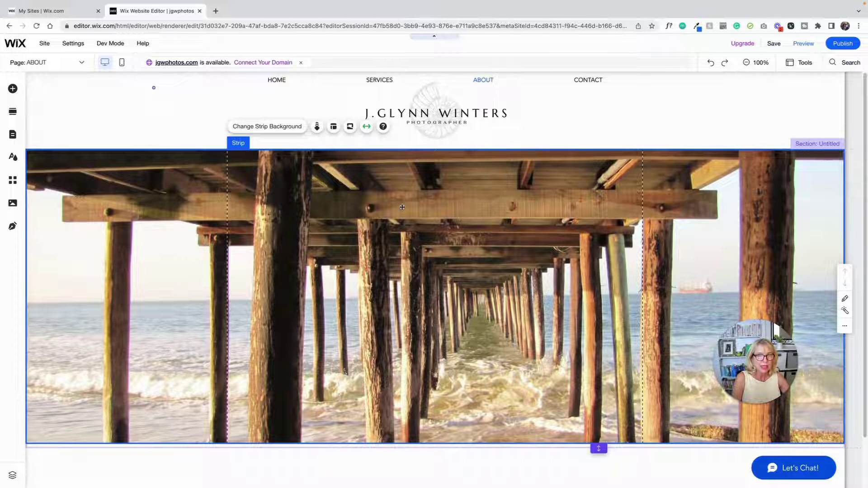
Set the pier strip background's scroll effect to Parallax
{"action": "left_click", "coordinate": [318, 127]}
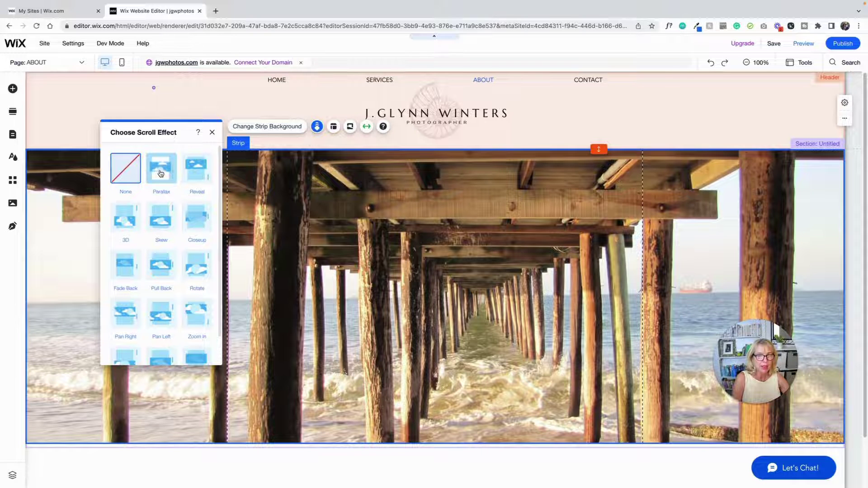
{"action": "left_click", "coordinate": [161, 173]}
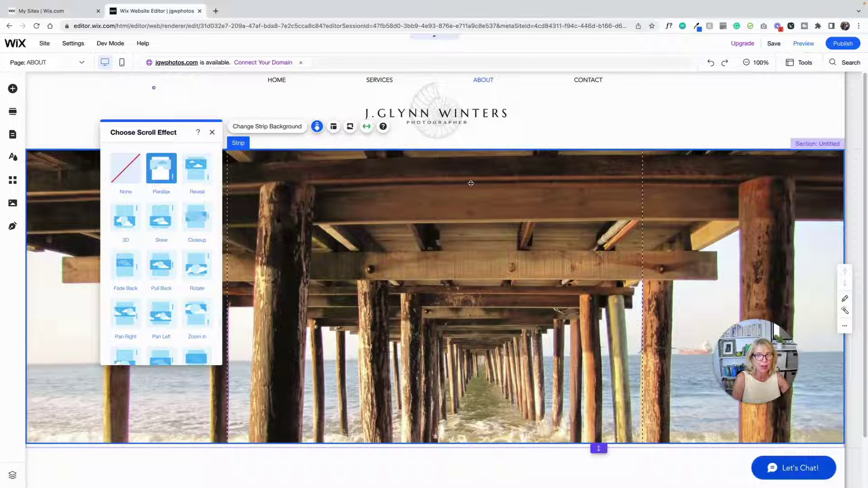
{"action": "left_click", "coordinate": [275, 164]}
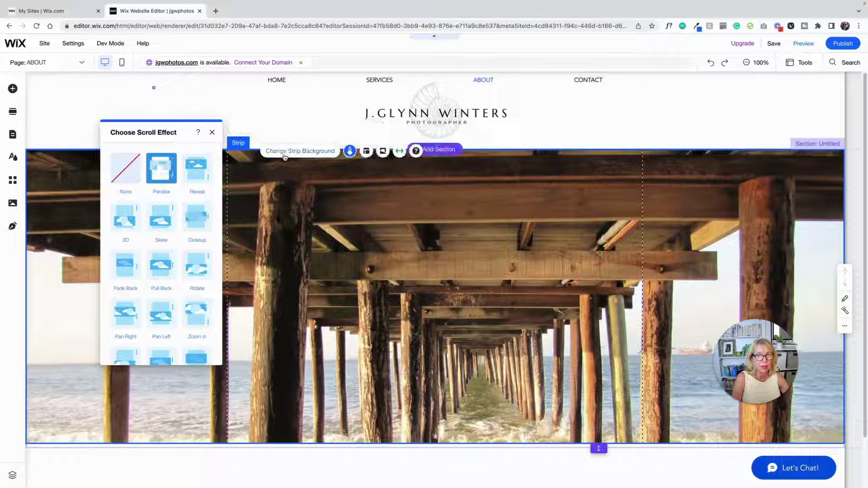
Set the colour behind the pier background image to white
{"action": "left_click", "coordinate": [284, 155]}
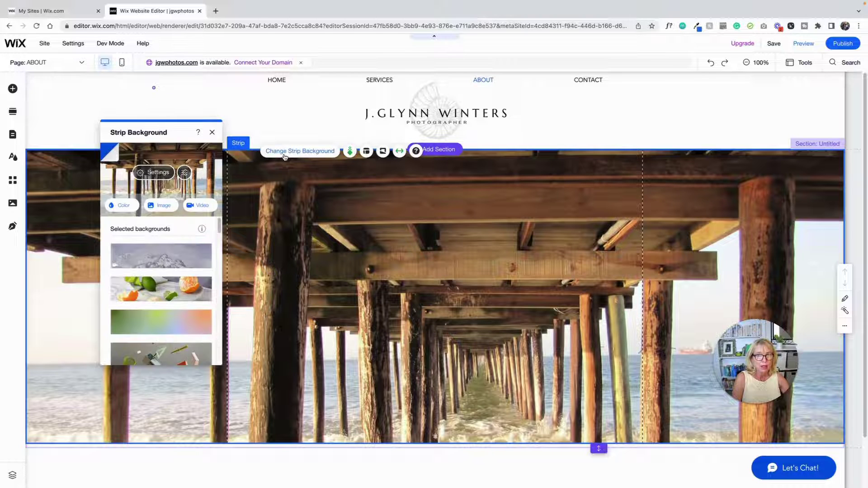
{"action": "left_click", "coordinate": [149, 173]}
{"action": "left_click", "coordinate": [199, 225]}
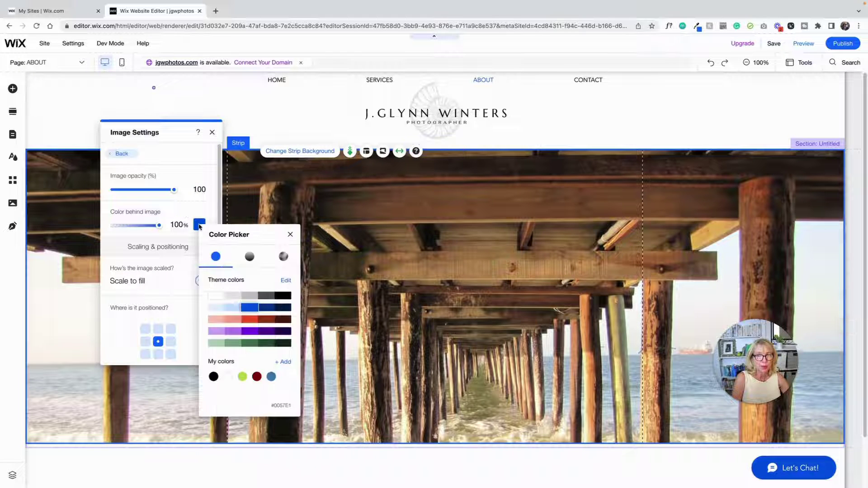
{"action": "left_click", "coordinate": [216, 297]}
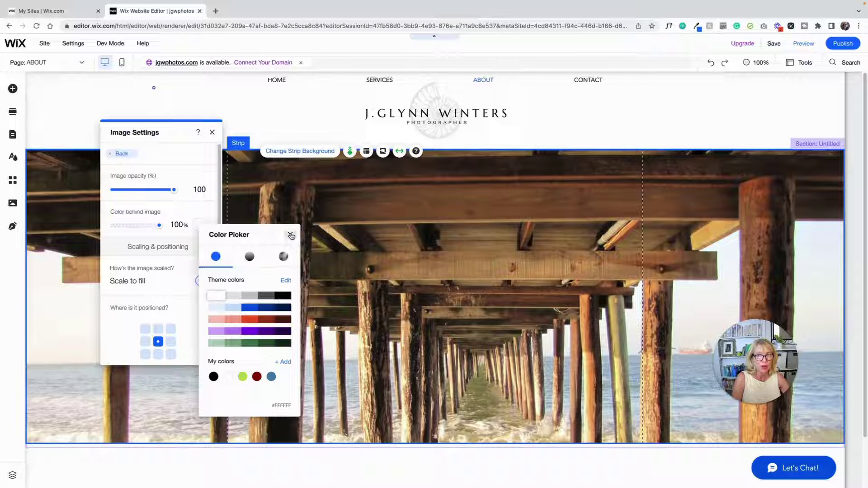
{"action": "left_click", "coordinate": [290, 234]}
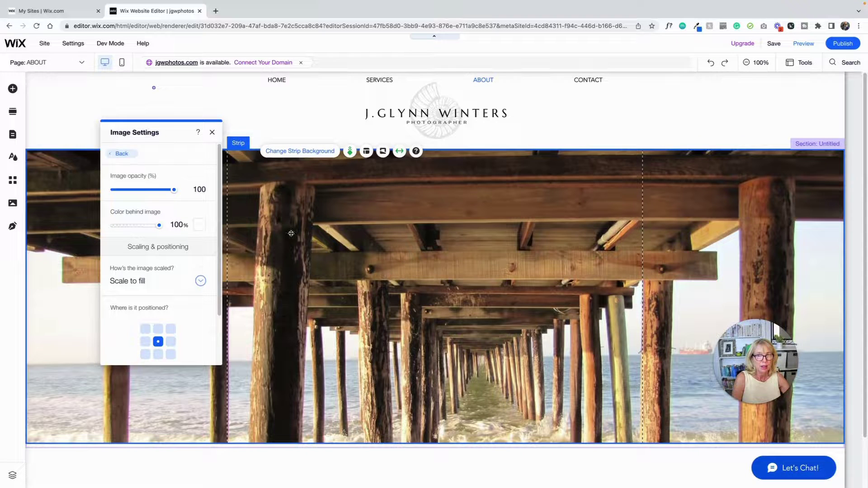
{"action": "left_click", "coordinate": [119, 154]}
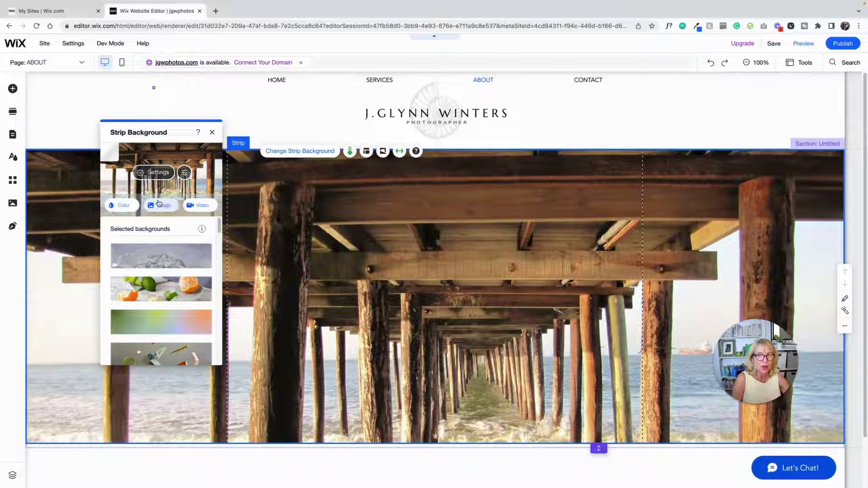
Adjust the pier image's opacity slider, leaving it at 100%, and return to Strip Background
{"action": "left_click", "coordinate": [153, 173]}
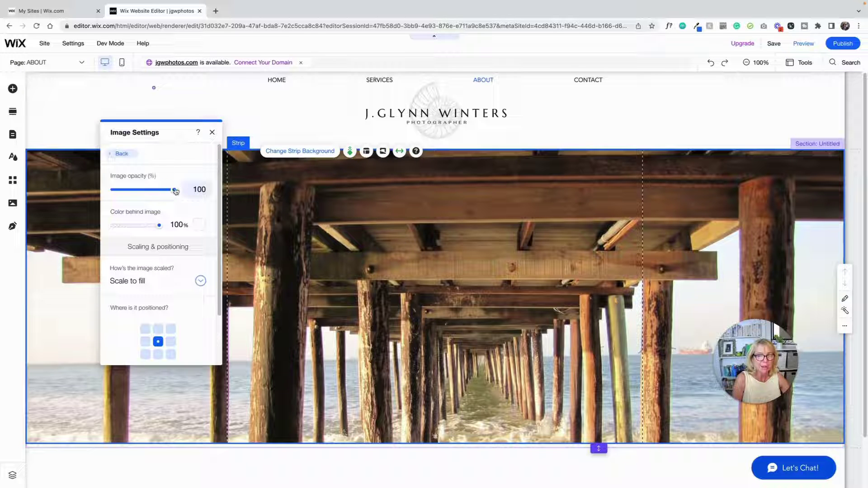
{"action": "mouse_move", "coordinate": [175, 191]}
{"action": "left_mouse_down"}
{"action": "mouse_move", "coordinate": [141, 191]}
{"action": "mouse_move", "coordinate": [182, 191]}
{"action": "left_mouse_up"}
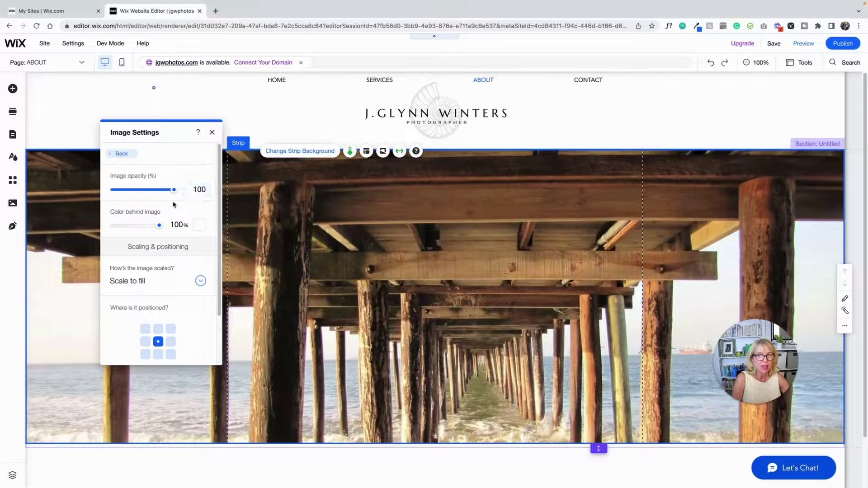
{"action": "left_click", "coordinate": [120, 154]}
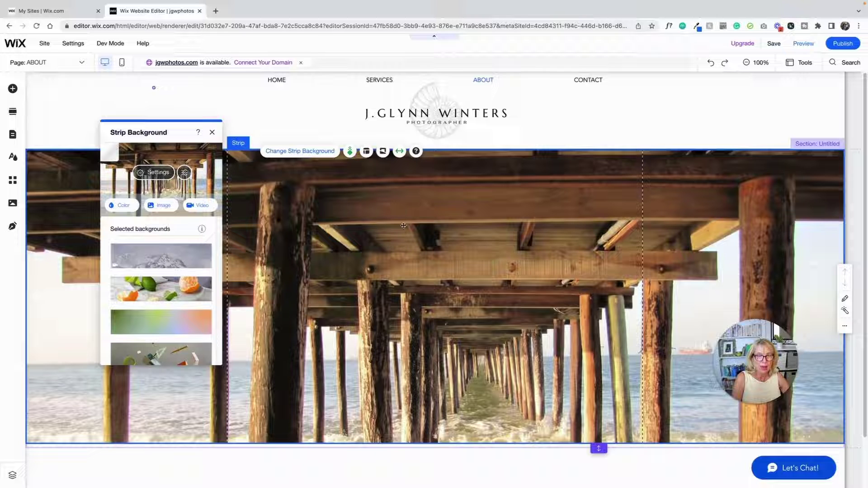
Replace the strip background with 'intrepid sandpiper (2).jpg' from Site Files
{"action": "left_click", "coordinate": [156, 206]}
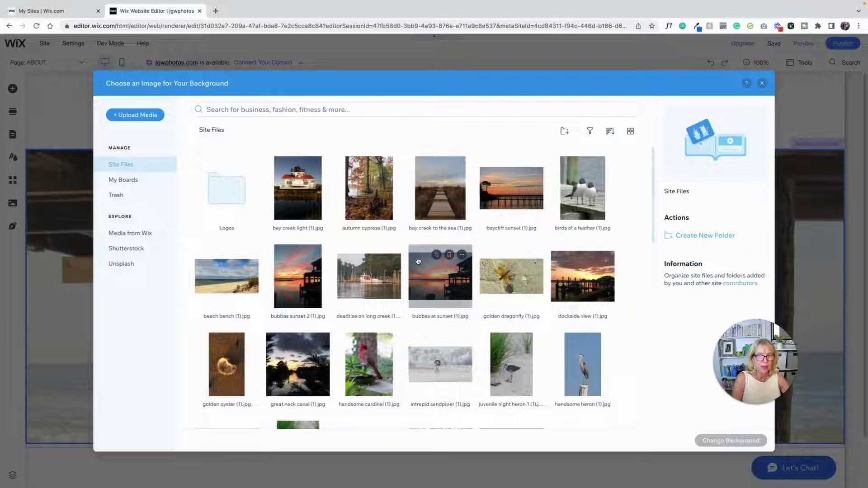
{"action": "scroll", "coordinate": [417, 257], "scroll_direction": "down", "scroll_amount": 1}
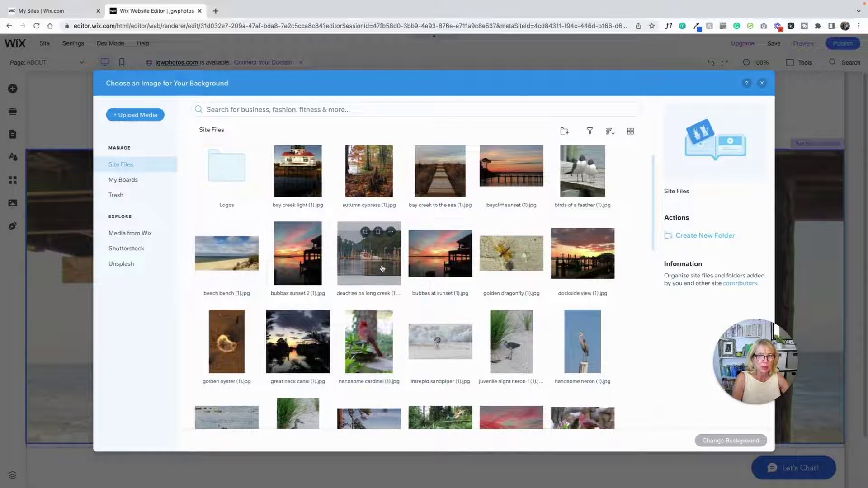
{"action": "scroll", "coordinate": [380, 267], "scroll_direction": "down", "scroll_amount": 4}
{"action": "scroll", "coordinate": [382, 268], "scroll_direction": "down", "scroll_amount": 5}
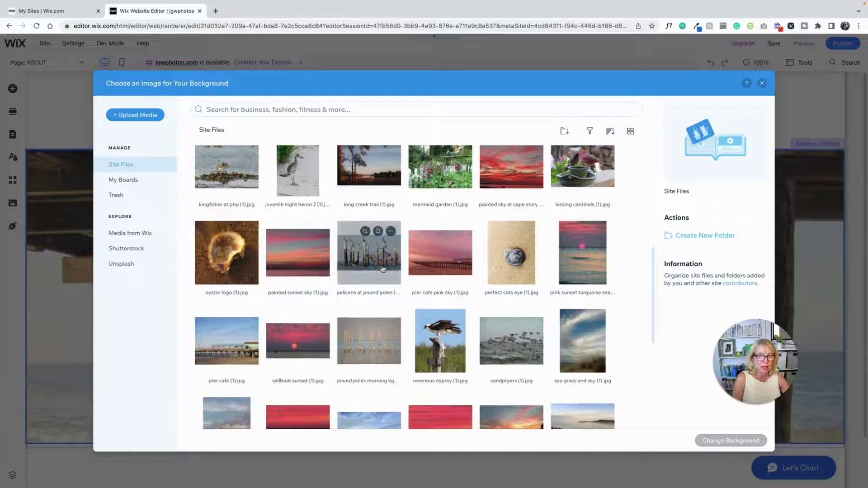
{"action": "scroll", "coordinate": [383, 268], "scroll_direction": "down", "scroll_amount": 1}
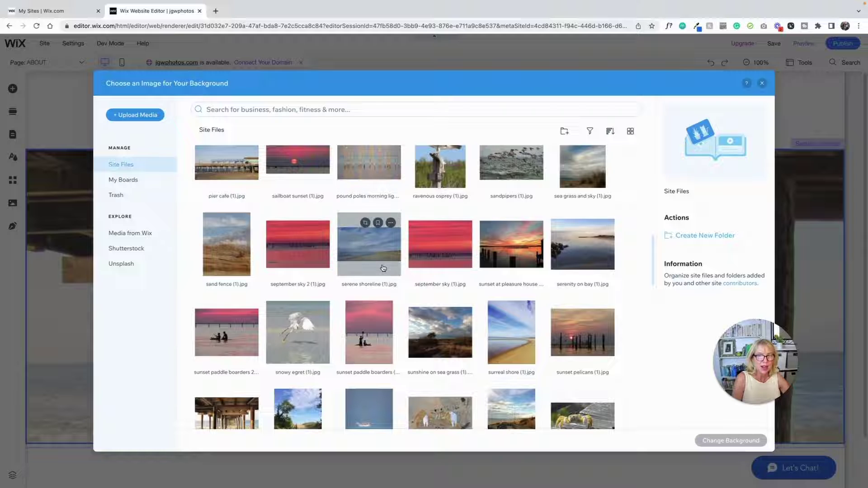
{"action": "scroll", "coordinate": [382, 268], "scroll_direction": "down", "scroll_amount": 3}
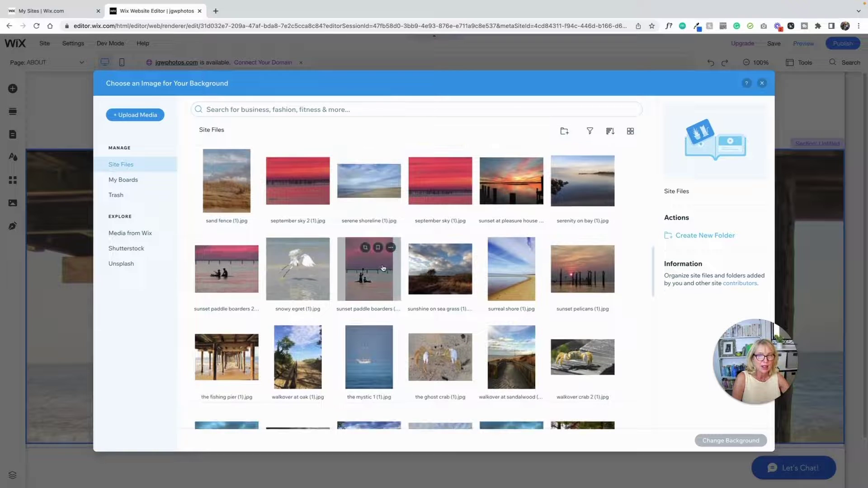
{"action": "scroll", "coordinate": [382, 268], "scroll_direction": "down", "scroll_amount": 4}
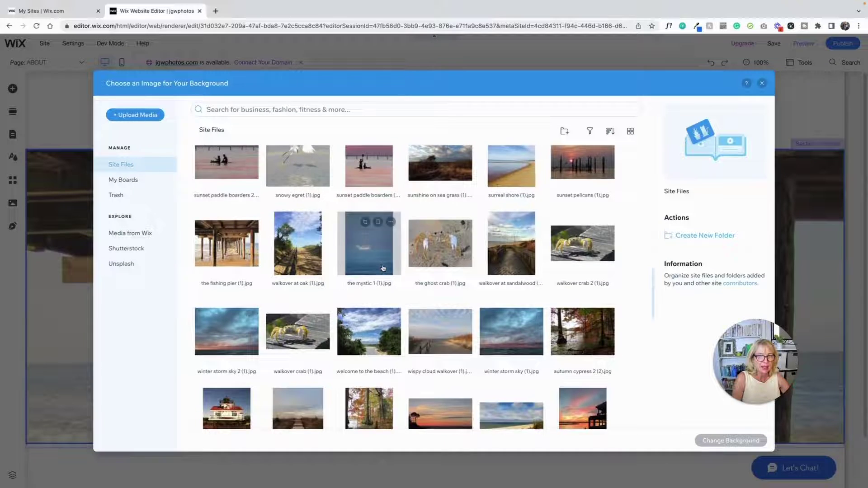
{"action": "scroll", "coordinate": [383, 268], "scroll_direction": "down", "scroll_amount": 3}
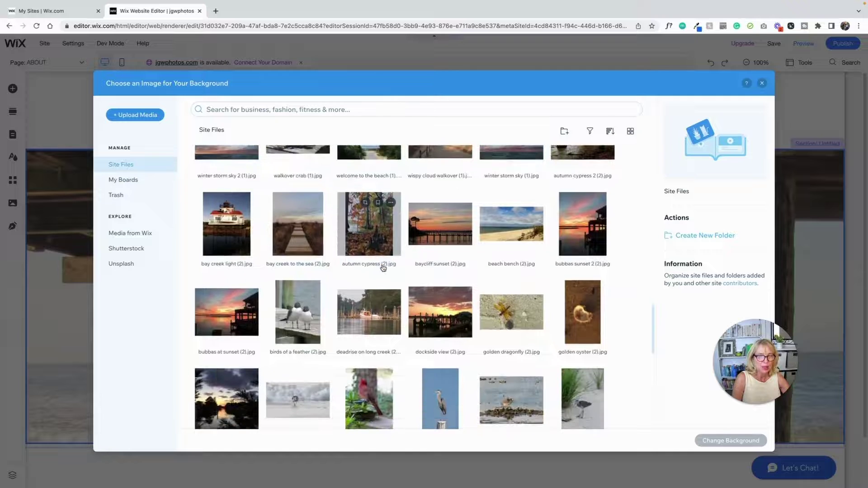
{"action": "scroll", "coordinate": [490, 247], "scroll_direction": "down", "scroll_amount": 3}
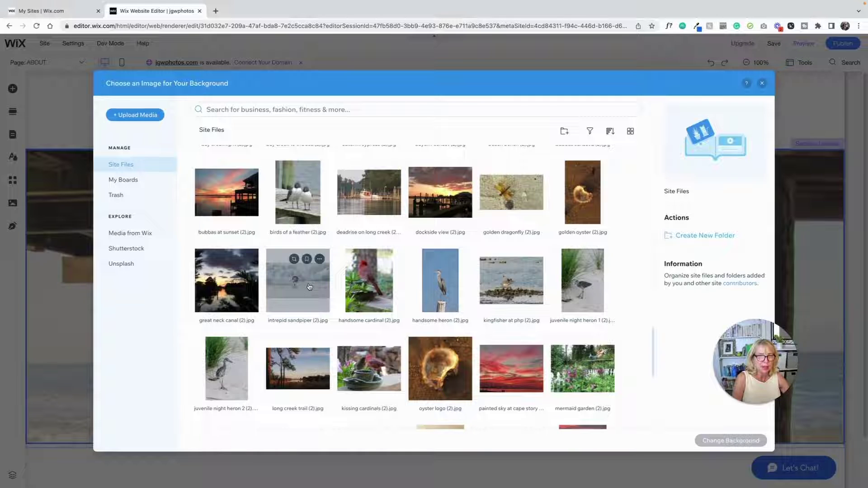
{"action": "left_click", "coordinate": [310, 286]}
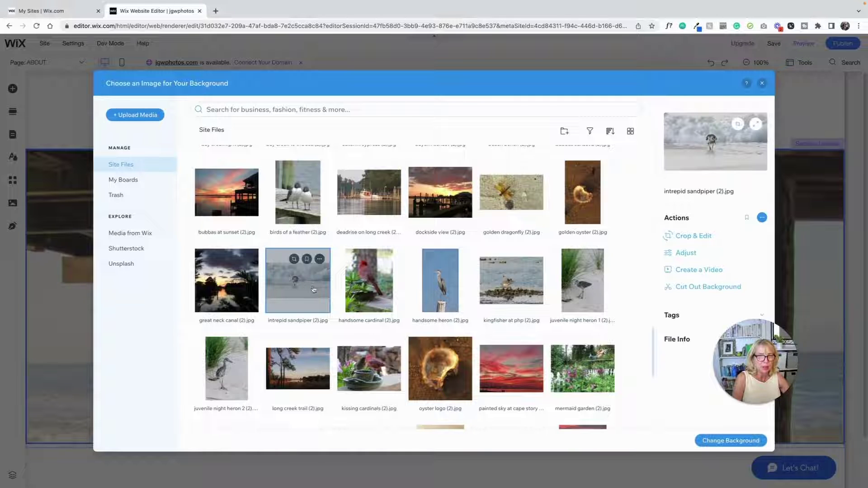
{"action": "left_click", "coordinate": [743, 438]}
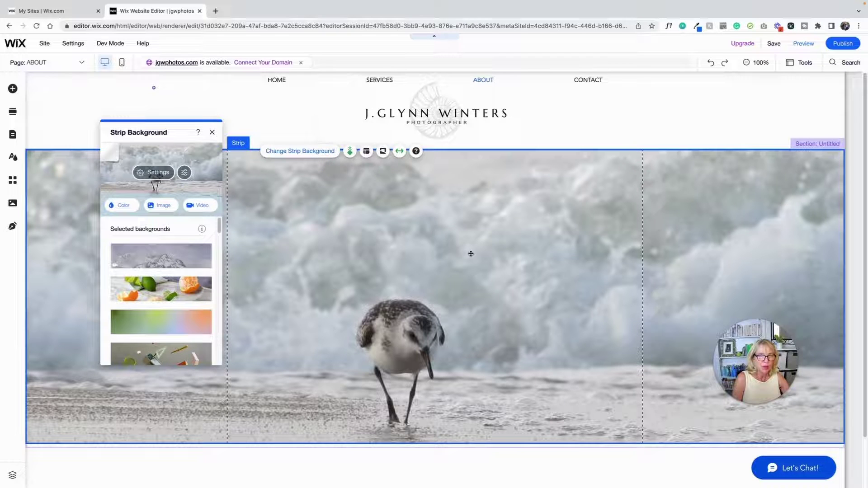
Confirm Parallax is the strip's scroll effect and close the background panels
{"action": "scroll", "coordinate": [469, 252], "scroll_direction": "down", "scroll_amount": 1}
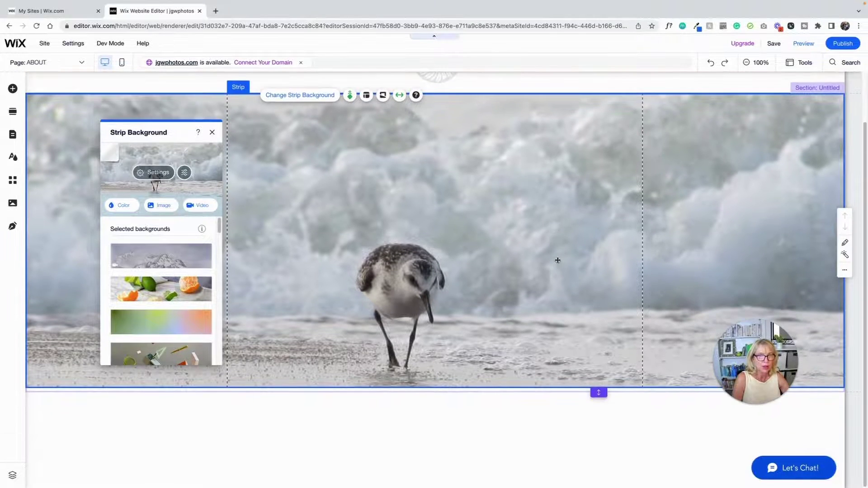
{"action": "scroll", "coordinate": [558, 260], "scroll_direction": "up", "scroll_amount": 2}
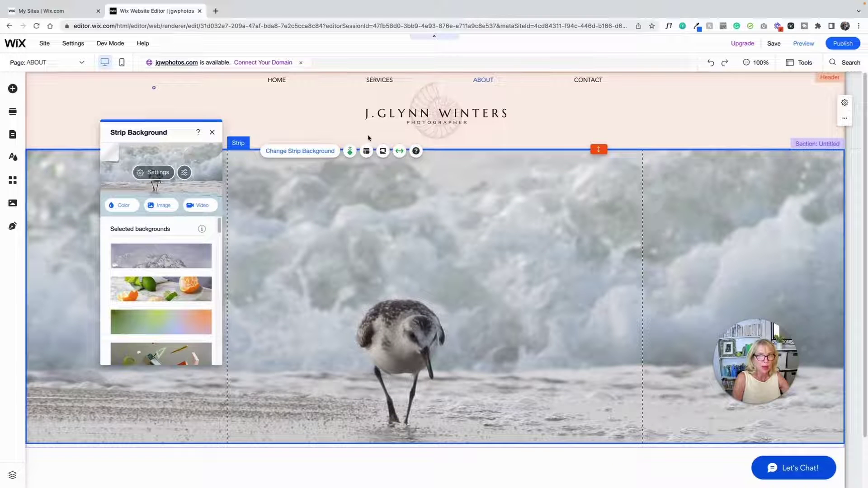
{"action": "left_click", "coordinate": [350, 151]}
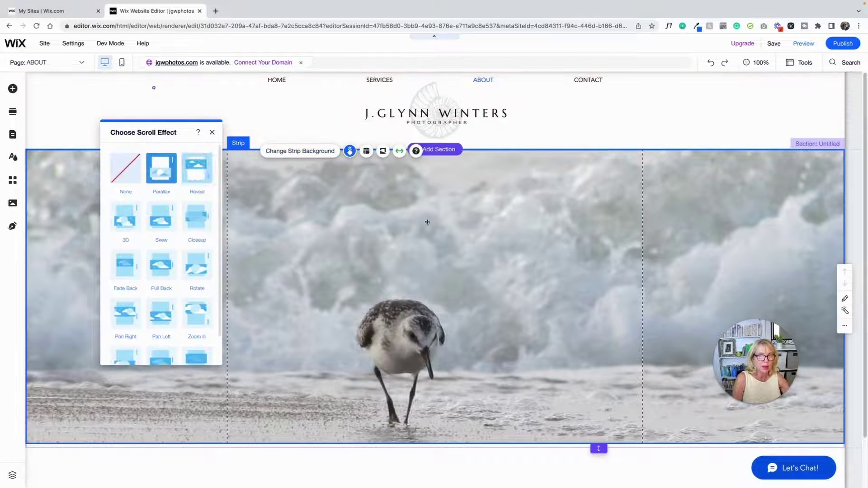
{"action": "left_click", "coordinate": [474, 216]}
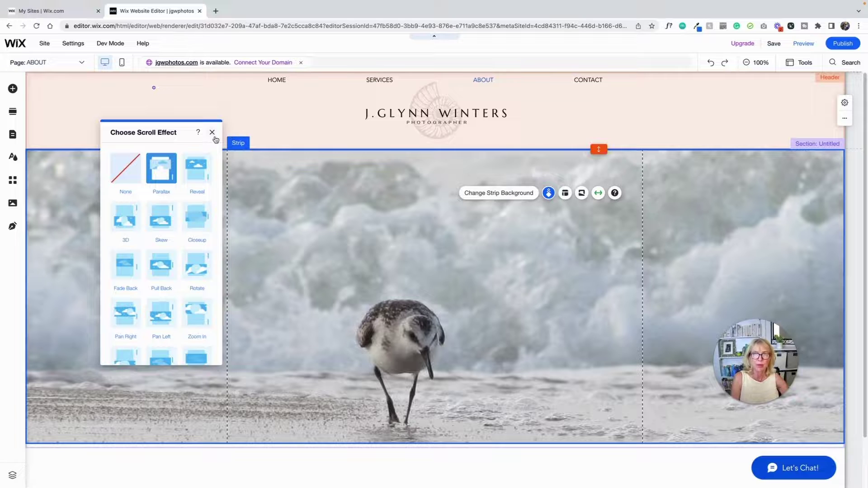
{"action": "left_click", "coordinate": [212, 132]}
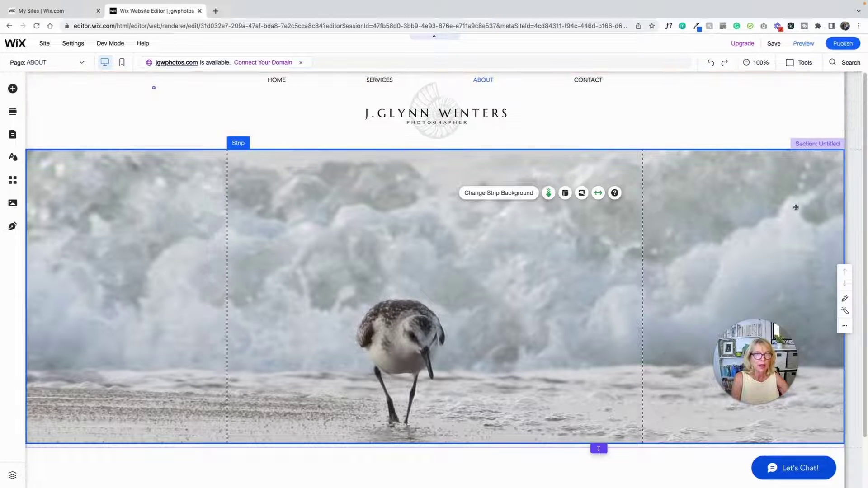
Preview the About page and scroll up and down to watch the sandpiper strip's parallax
{"action": "left_click", "coordinate": [801, 44]}
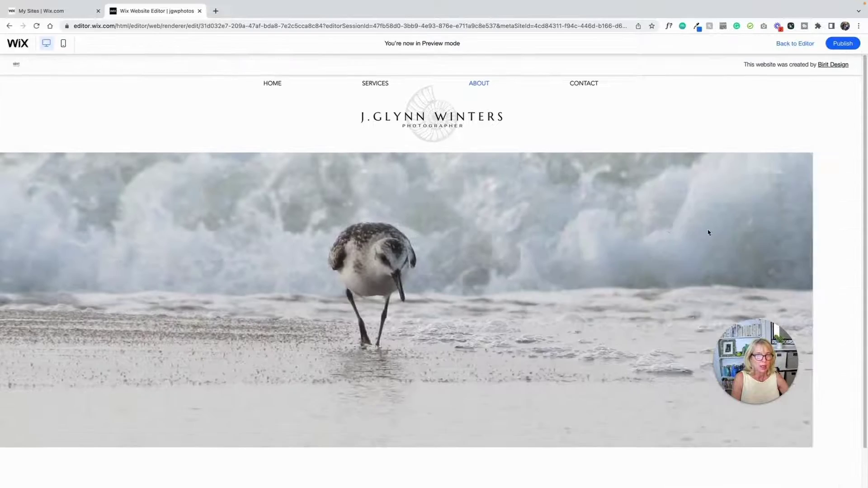
{"action": "scroll", "coordinate": [656, 213], "scroll_direction": "down", "scroll_amount": 2}
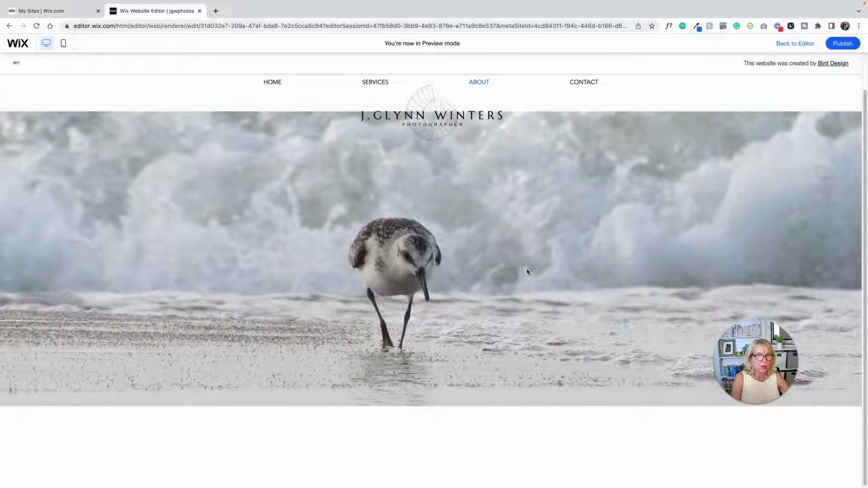
{"action": "scroll", "coordinate": [527, 271], "scroll_direction": "up", "scroll_amount": 2}
{"action": "scroll", "coordinate": [527, 271], "scroll_direction": "down", "scroll_amount": 2}
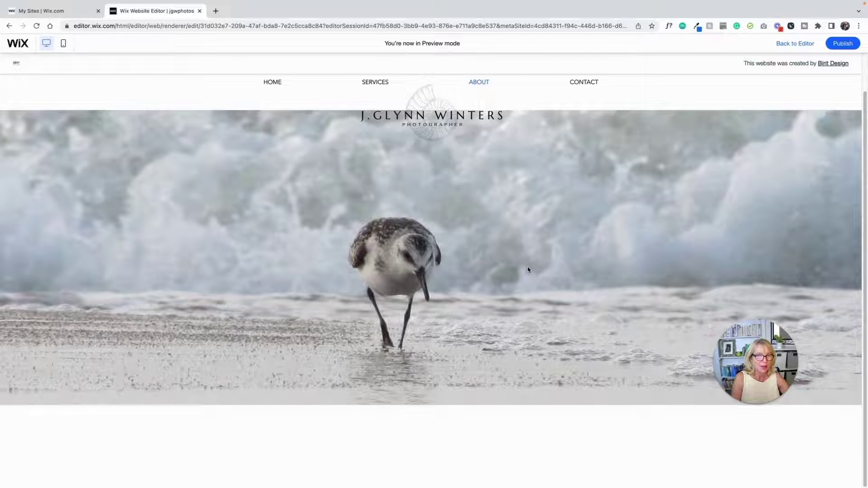
{"action": "scroll", "coordinate": [527, 270], "scroll_direction": "up", "scroll_amount": 2}
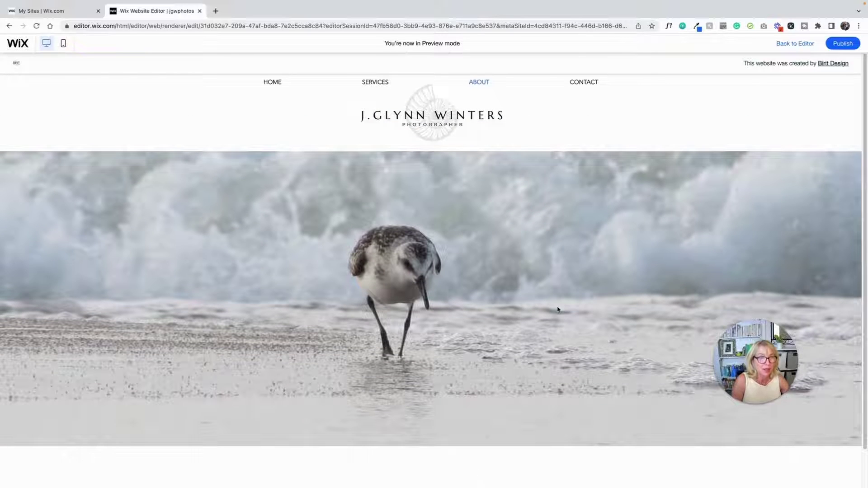
{"action": "scroll", "coordinate": [558, 307], "scroll_direction": "down", "scroll_amount": 2}
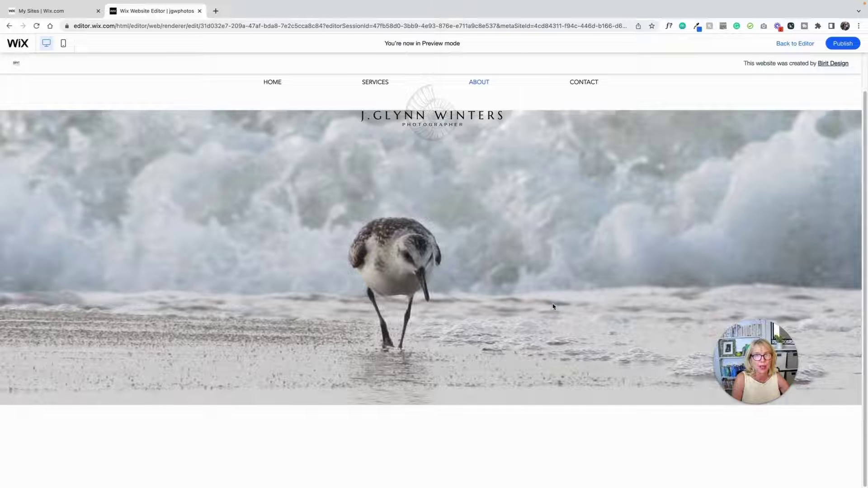
{"action": "scroll", "coordinate": [490, 304], "scroll_direction": "up", "scroll_amount": 2}
{"action": "scroll", "coordinate": [490, 305], "scroll_direction": "down", "scroll_amount": 2}
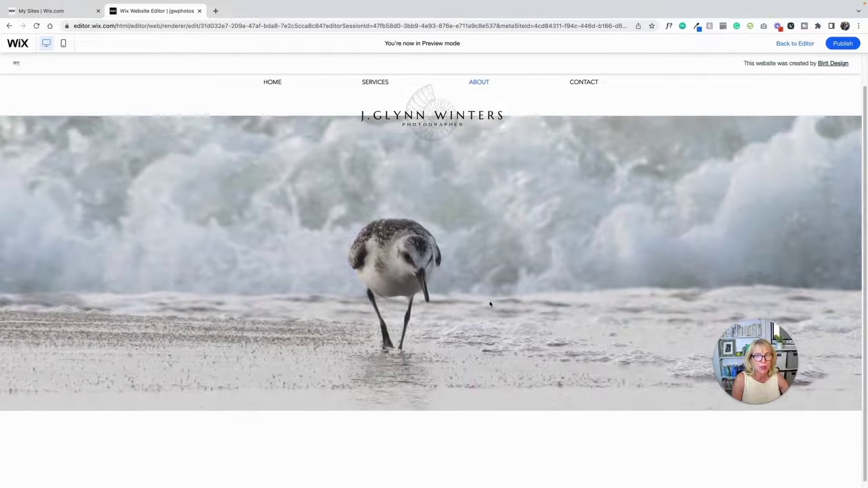
{"action": "scroll", "coordinate": [490, 304], "scroll_direction": "up", "scroll_amount": 2}
{"action": "scroll", "coordinate": [490, 304], "scroll_direction": "down", "scroll_amount": 2}
{"action": "scroll", "coordinate": [490, 304], "scroll_direction": "up", "scroll_amount": 2}
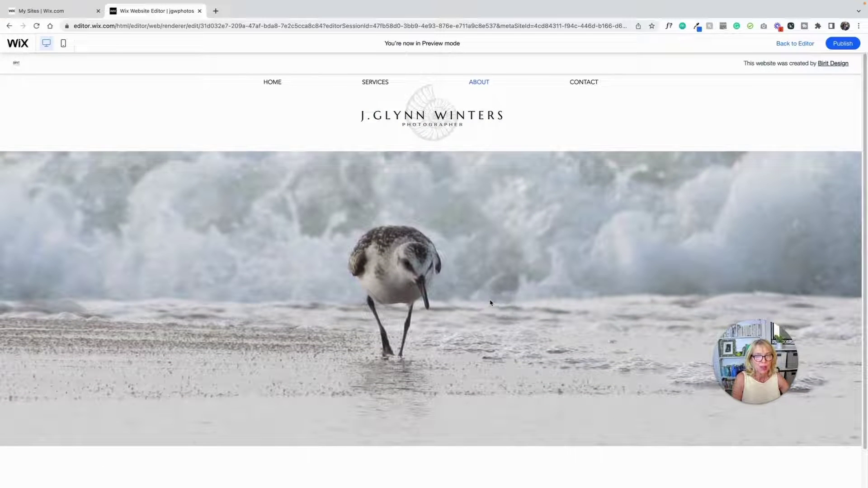
Return to the editor and select the sandpiper photo strip on the About page
{"action": "left_click", "coordinate": [789, 45]}
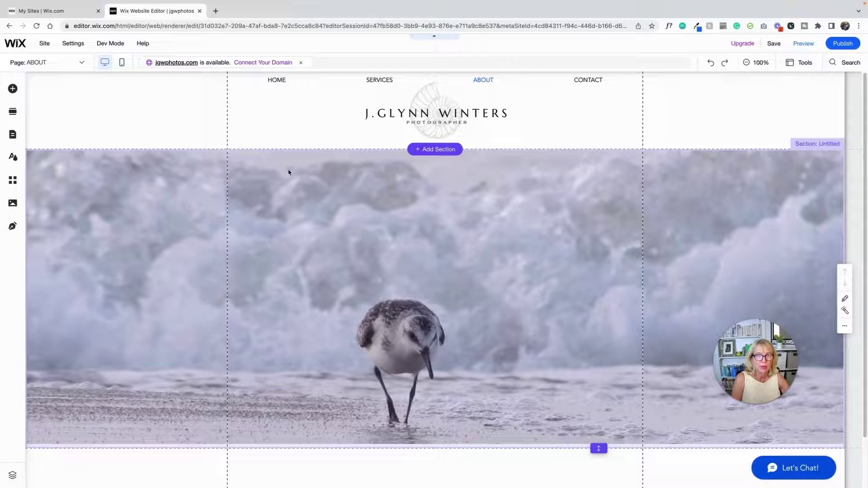
{"action": "left_click", "coordinate": [289, 173]}
{"action": "left_click", "coordinate": [256, 171]}
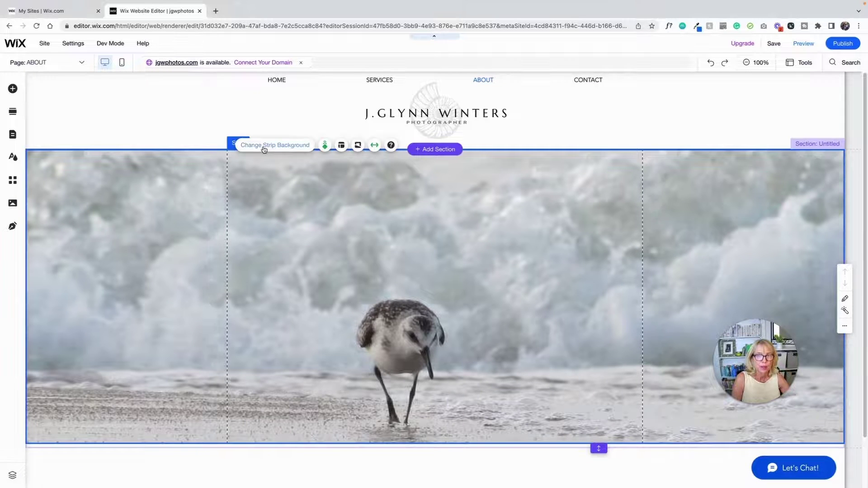
Set the strip's scroll effect to None and preview the page
{"action": "left_click", "coordinate": [324, 144]}
{"action": "left_click", "coordinate": [124, 168]}
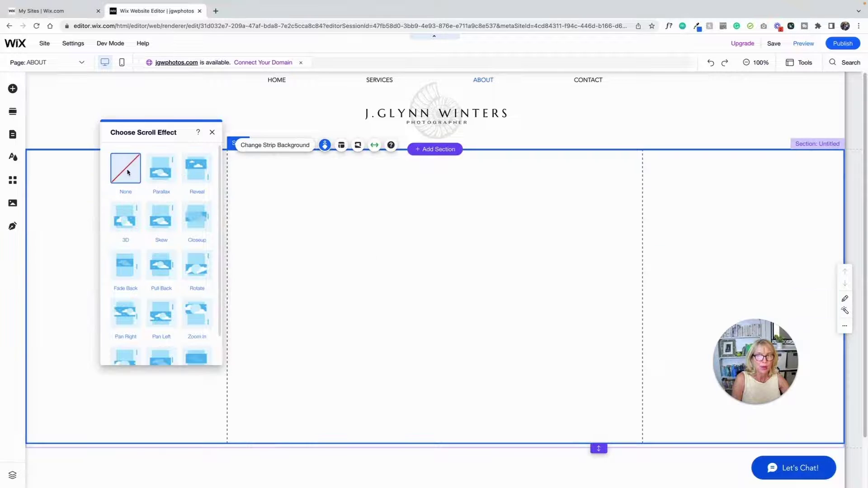
{"action": "left_click", "coordinate": [585, 256]}
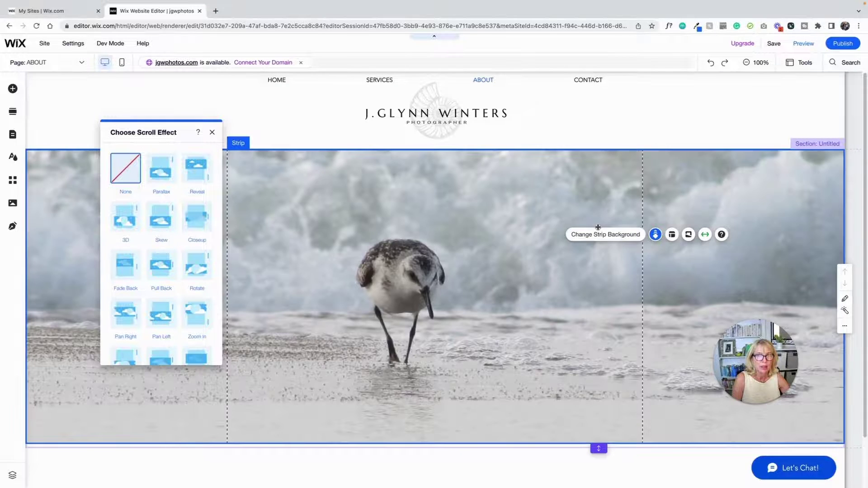
{"action": "left_click", "coordinate": [804, 43]}
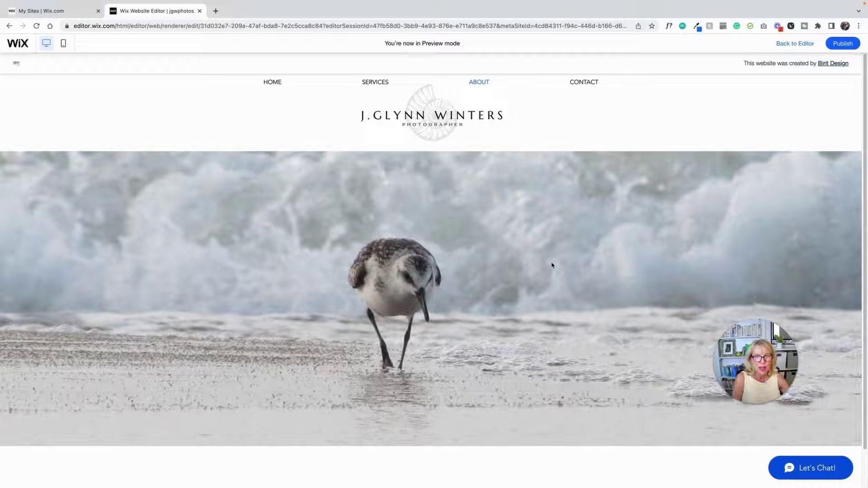
Close the preview of the now-static sandpiper strip and go back to the editor
{"action": "left_click", "coordinate": [794, 45]}
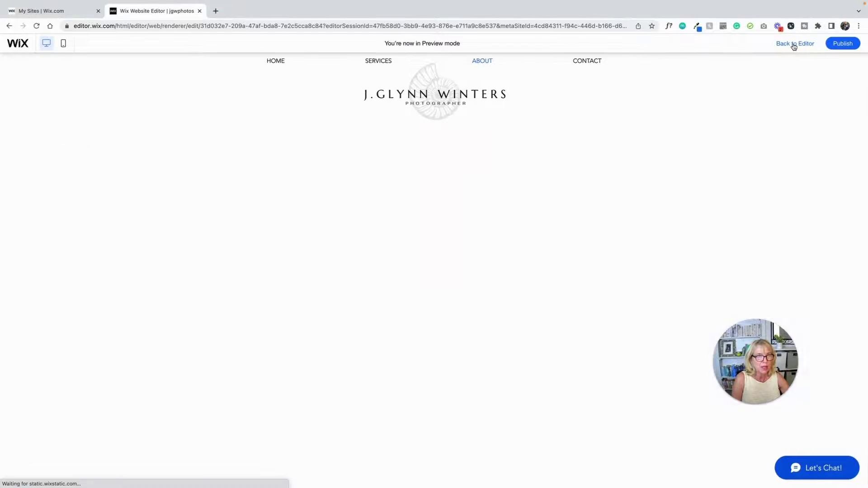